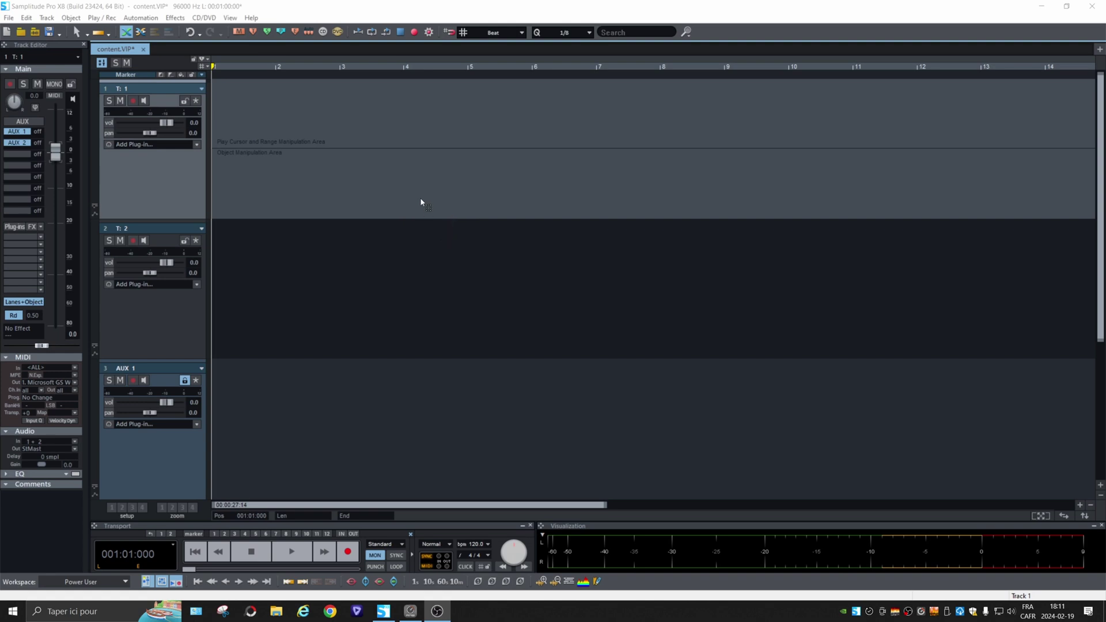
Step: Open Audio Setup with Y and check the driver list, which shows ASIO Fireface USB
{"action": "left_click", "coordinate": [457, 188]}
{"action": "key", "text": "y"}
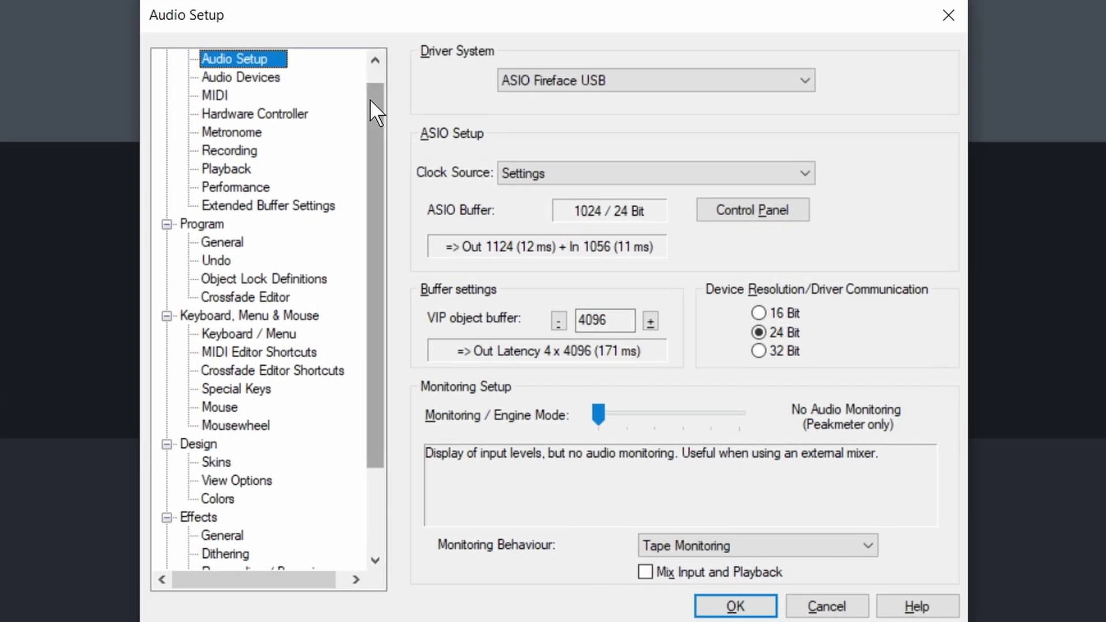
{"action": "left_click_drag", "start_coordinate": [370, 99], "coordinate": [391, 69]}
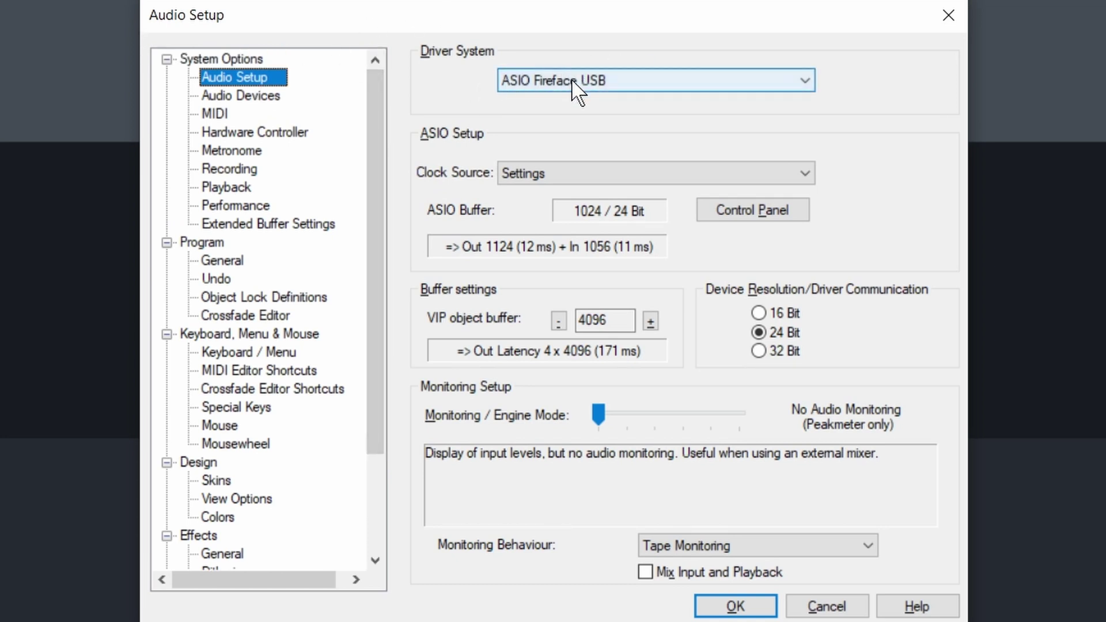
{"action": "left_click", "coordinate": [657, 83]}
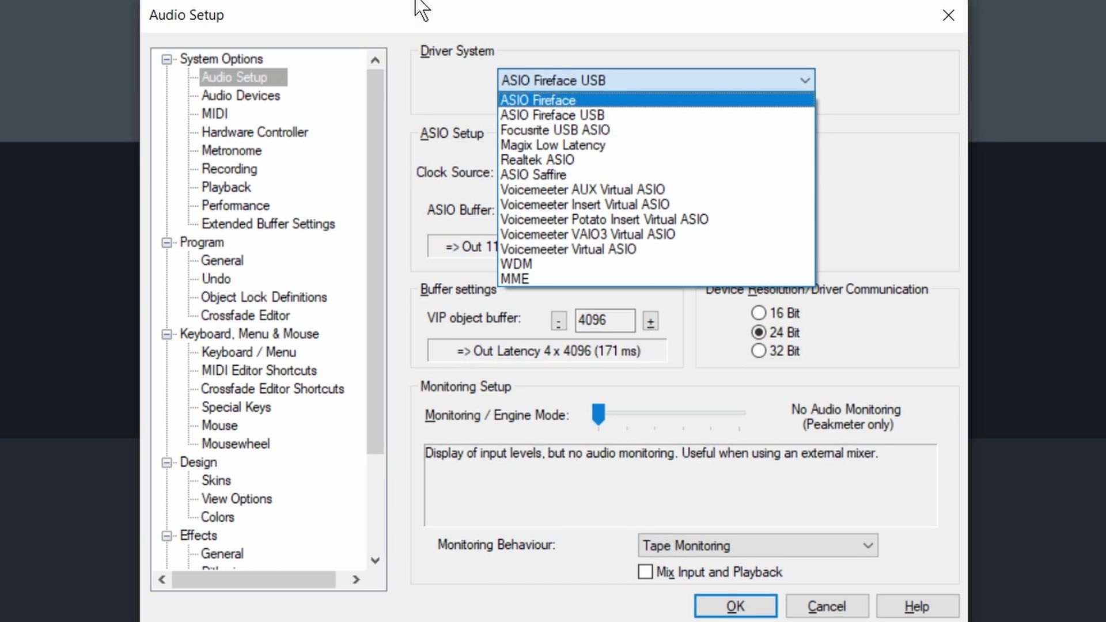
Step: Keep ASIO Fireface USB, go to Audio Devices and select the '1 + 2: ISA' input without renaming it
{"action": "left_click", "coordinate": [239, 98]}
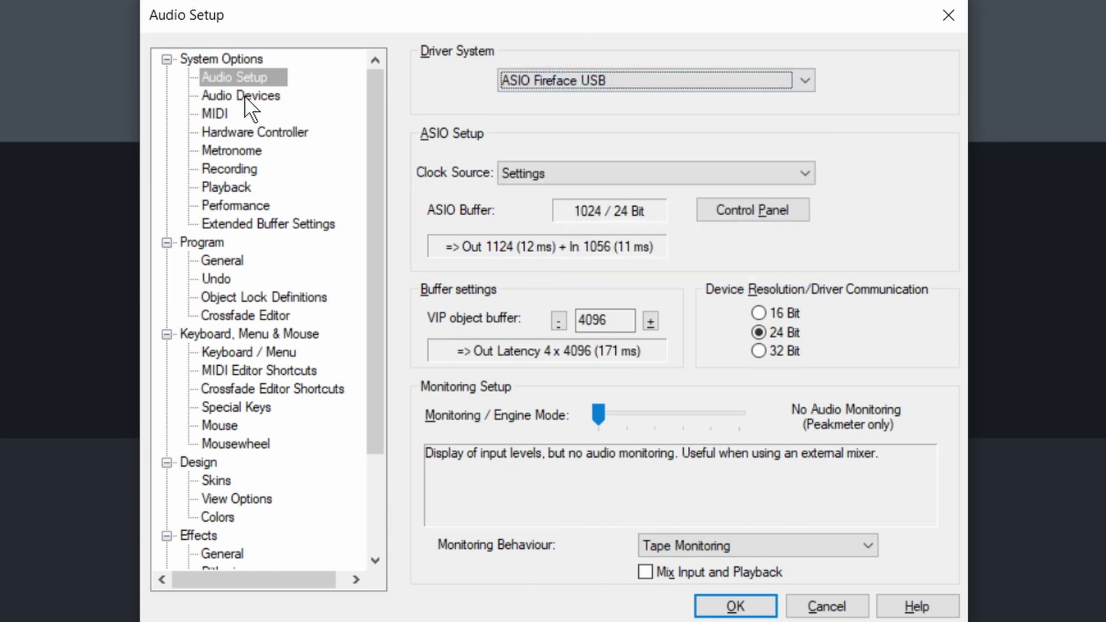
{"action": "left_click", "coordinate": [245, 99]}
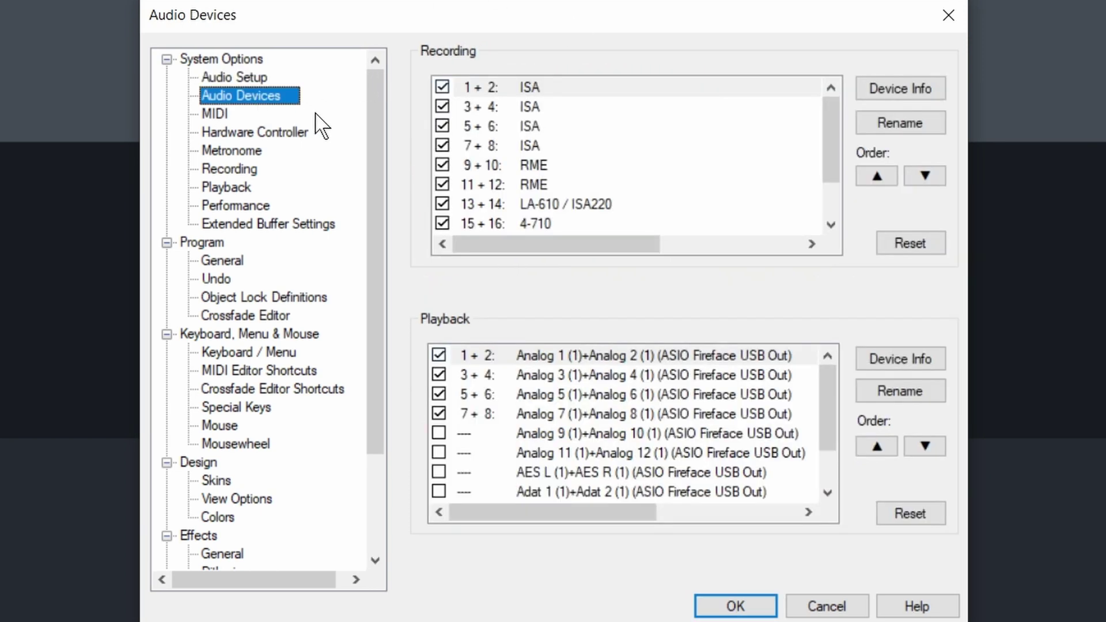
{"action": "left_click", "coordinate": [538, 90]}
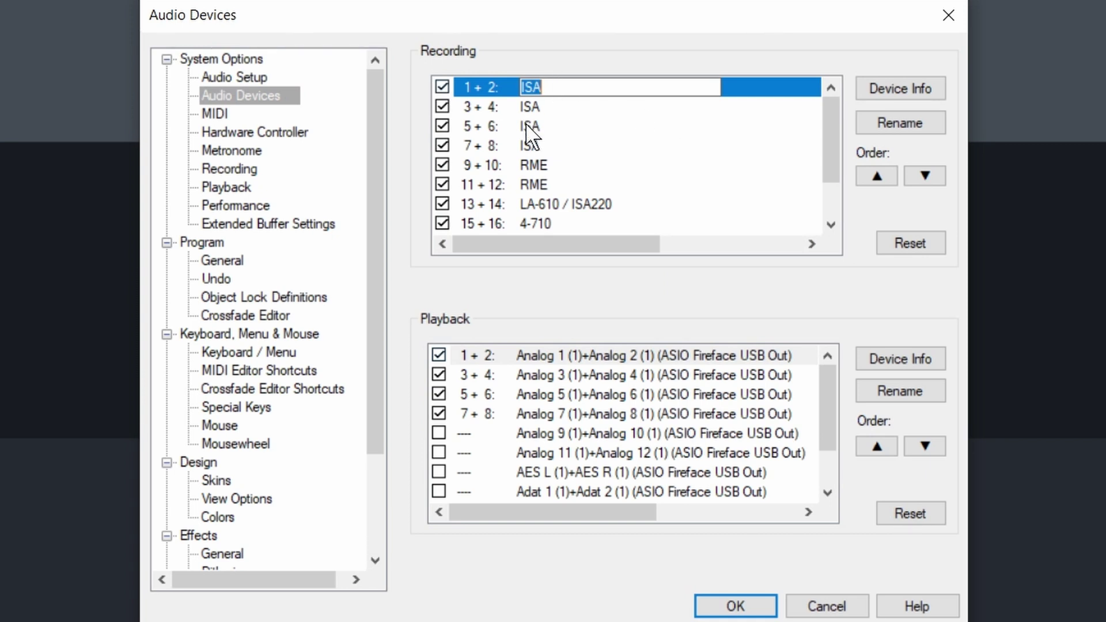
{"action": "left_click", "coordinate": [616, 52]}
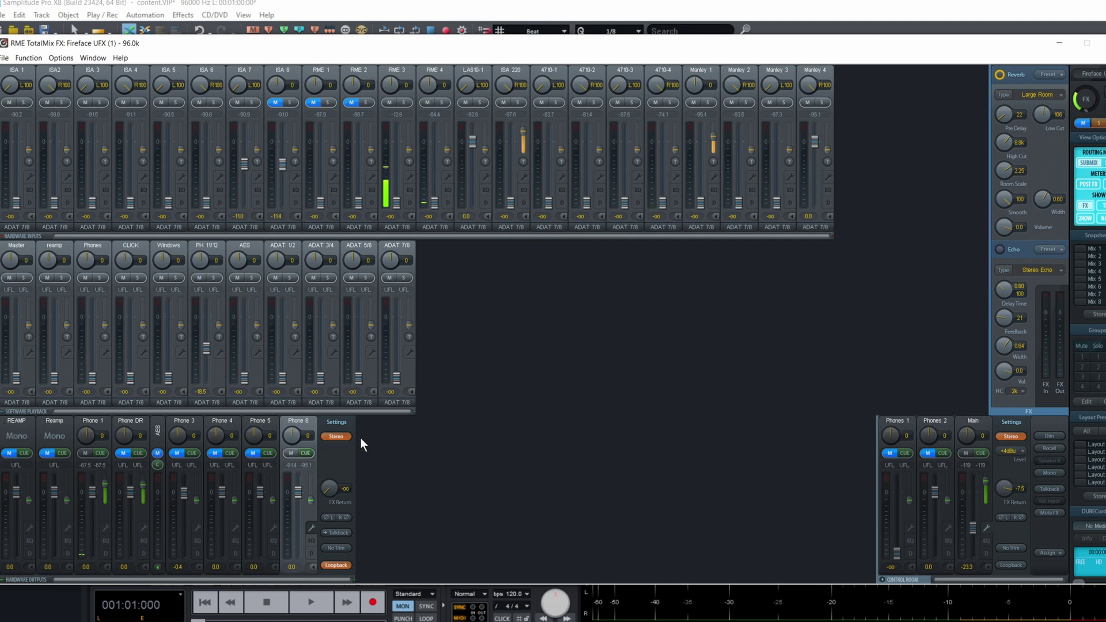
Step: Select the Phone 1 hardware output in TotalMix FX to show its submix
{"action": "left_click", "coordinate": [89, 528]}
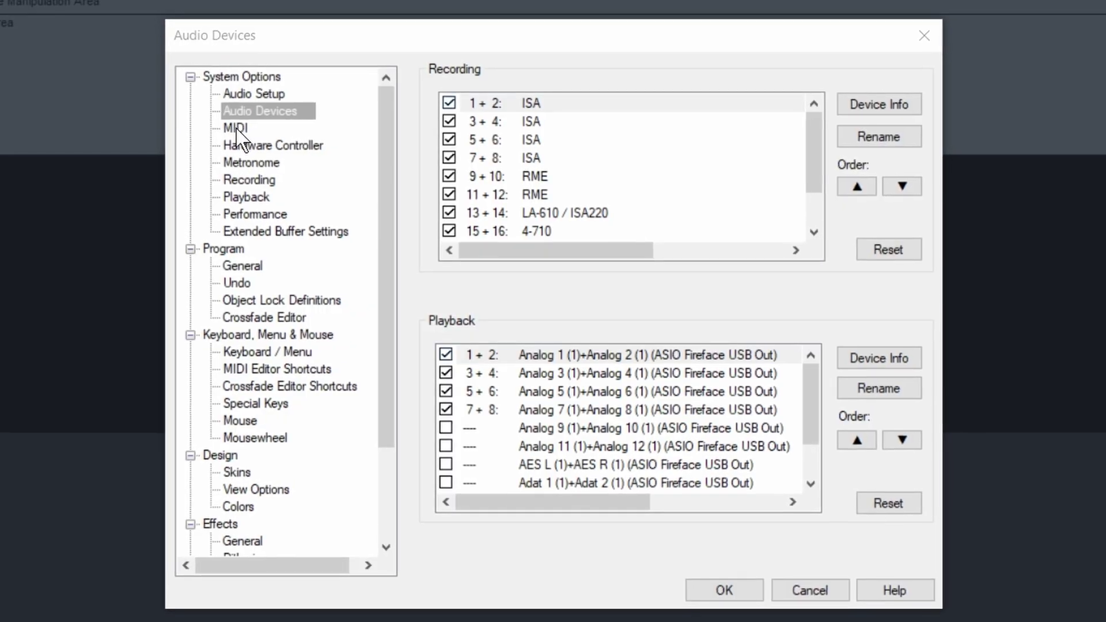
Step: Review the MIDI ports, selecting FF800 Midi Port 1 as input, then confirm with OK
{"action": "left_click", "coordinate": [236, 128]}
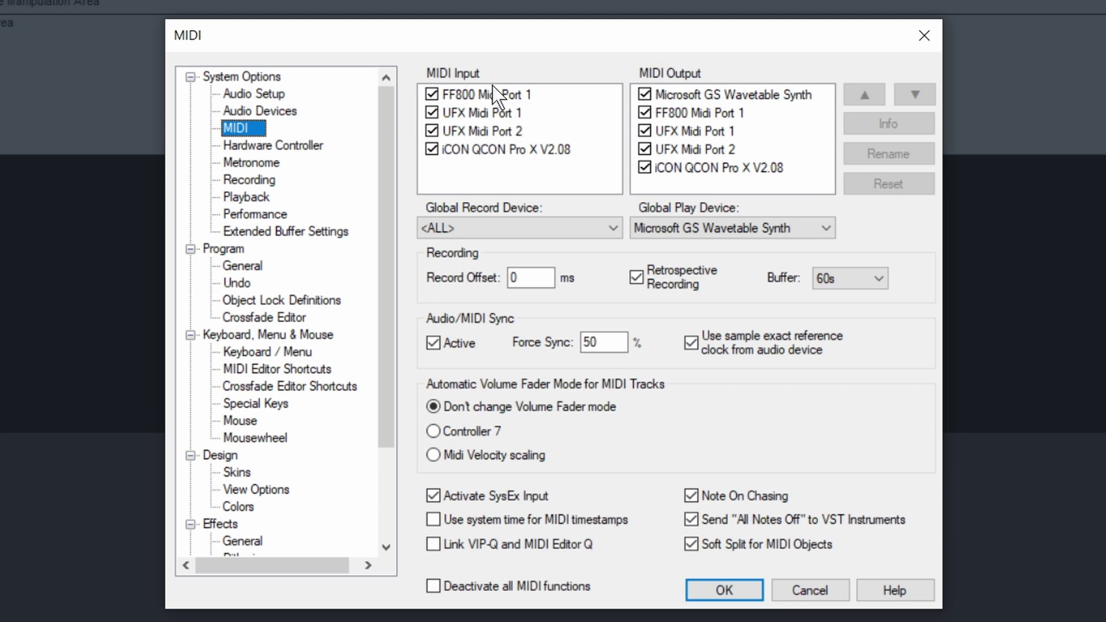
{"action": "left_click", "coordinate": [440, 94]}
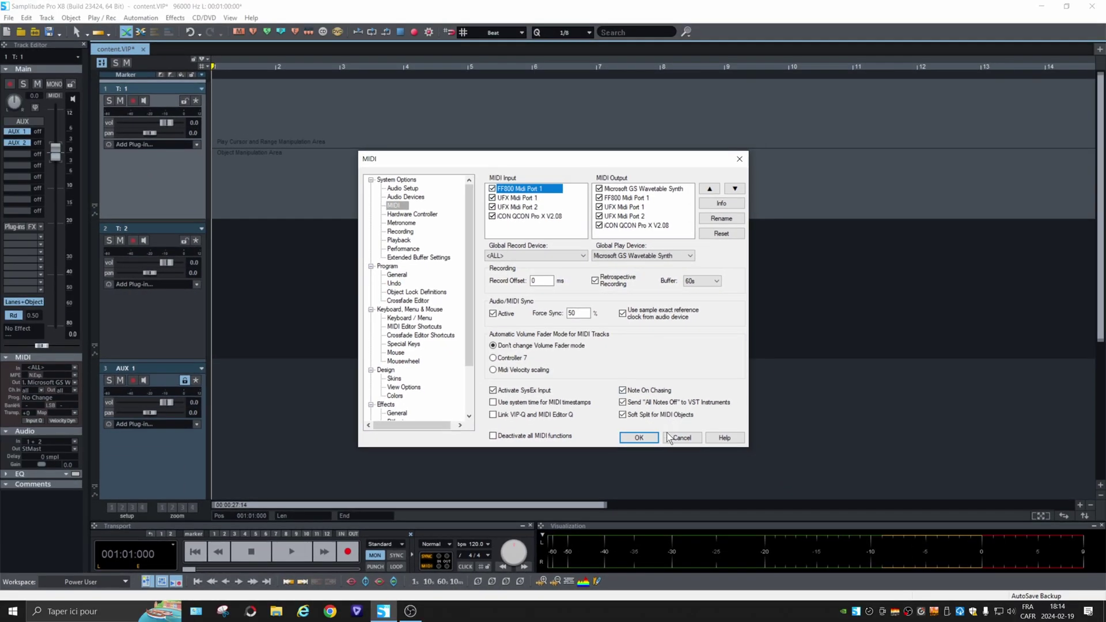
{"action": "left_click", "coordinate": [653, 438]}
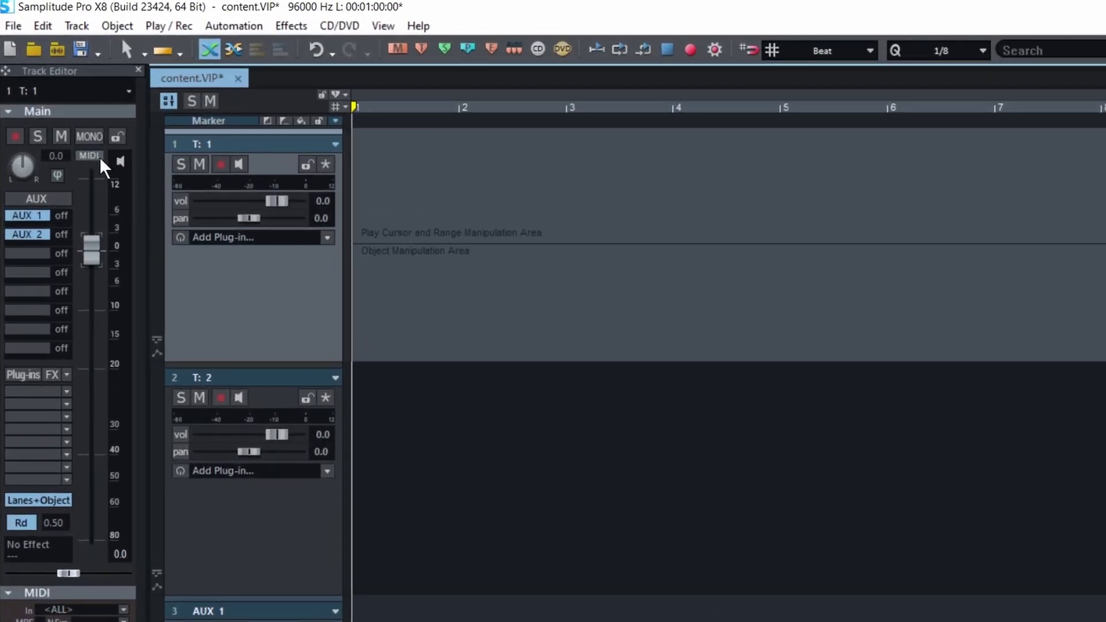
{"action": "left_click", "coordinate": [89, 156]}
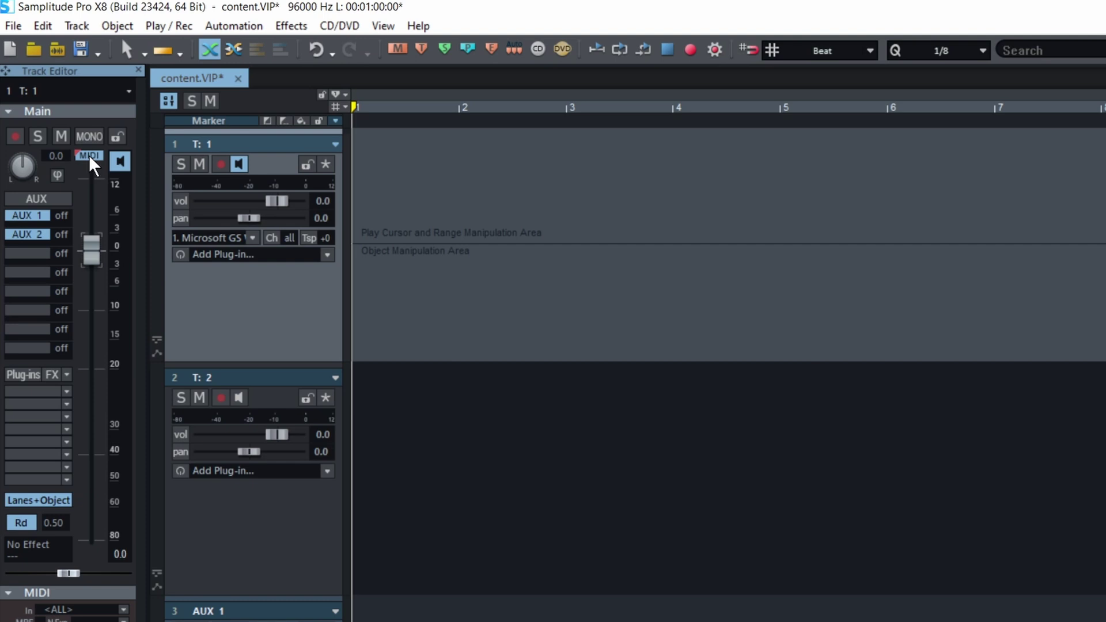
{"action": "left_click", "coordinate": [89, 154]}
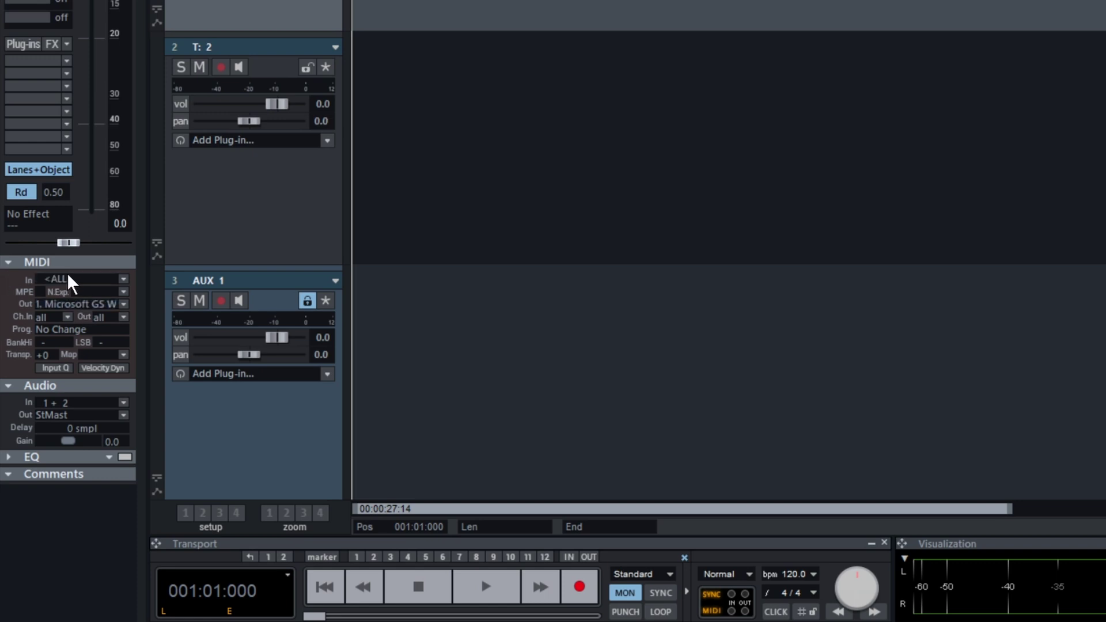
{"action": "left_click", "coordinate": [122, 281]}
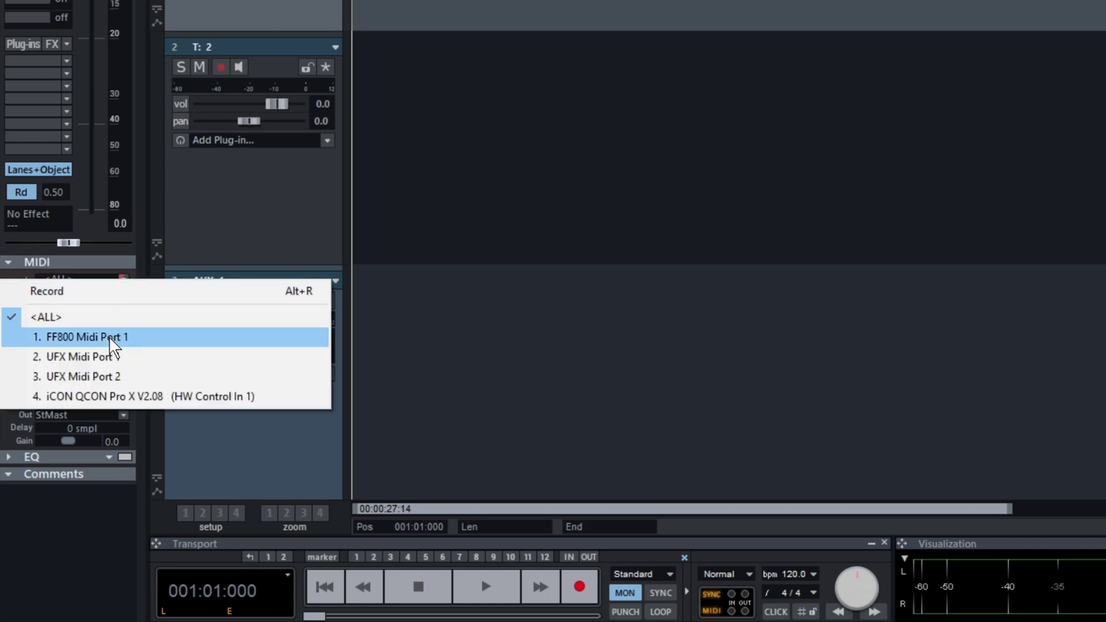
{"action": "left_click", "coordinate": [55, 264]}
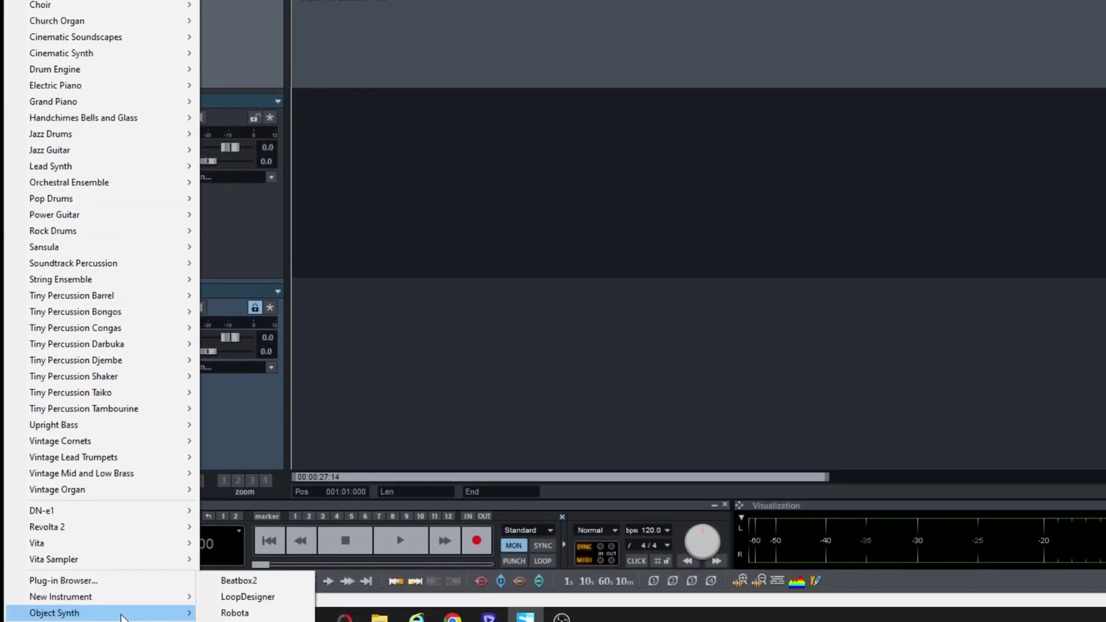
Step: Load Independence from MAGIX Synth onto track 1 via the Plug-in Browser's Instruments filter
{"action": "left_click", "coordinate": [483, 43]}
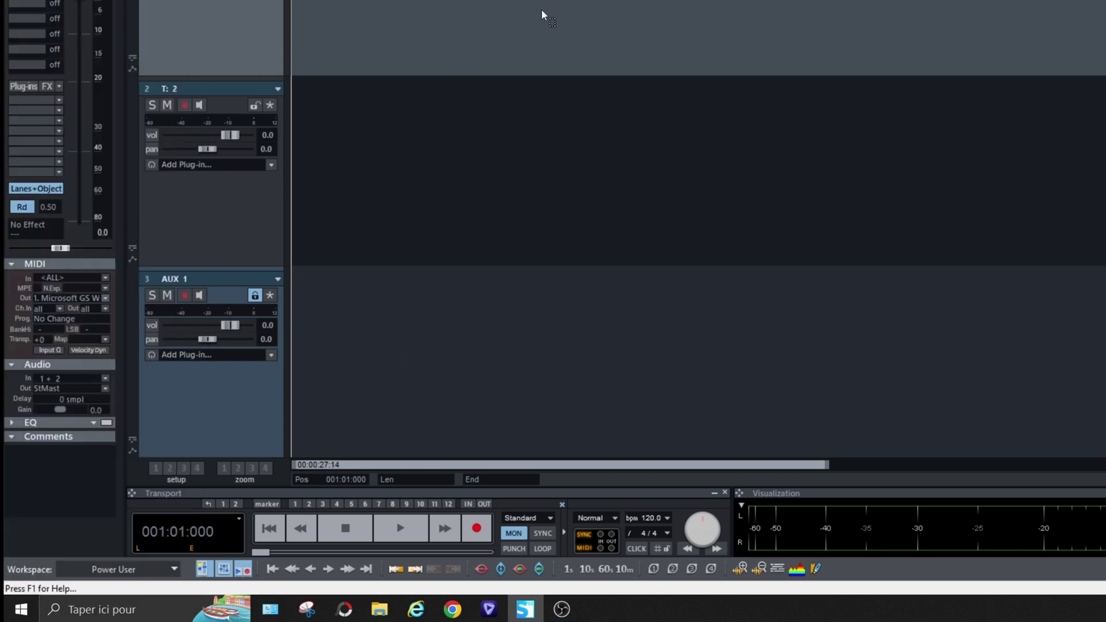
{"action": "left_click", "coordinate": [271, 0]}
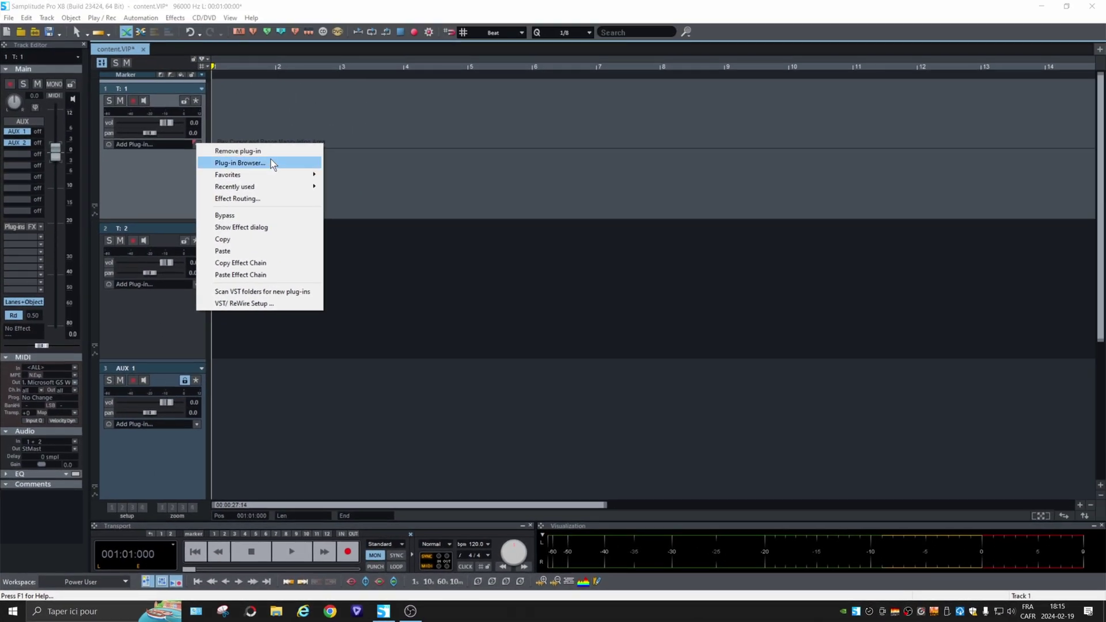
{"action": "left_click", "coordinate": [271, 163]}
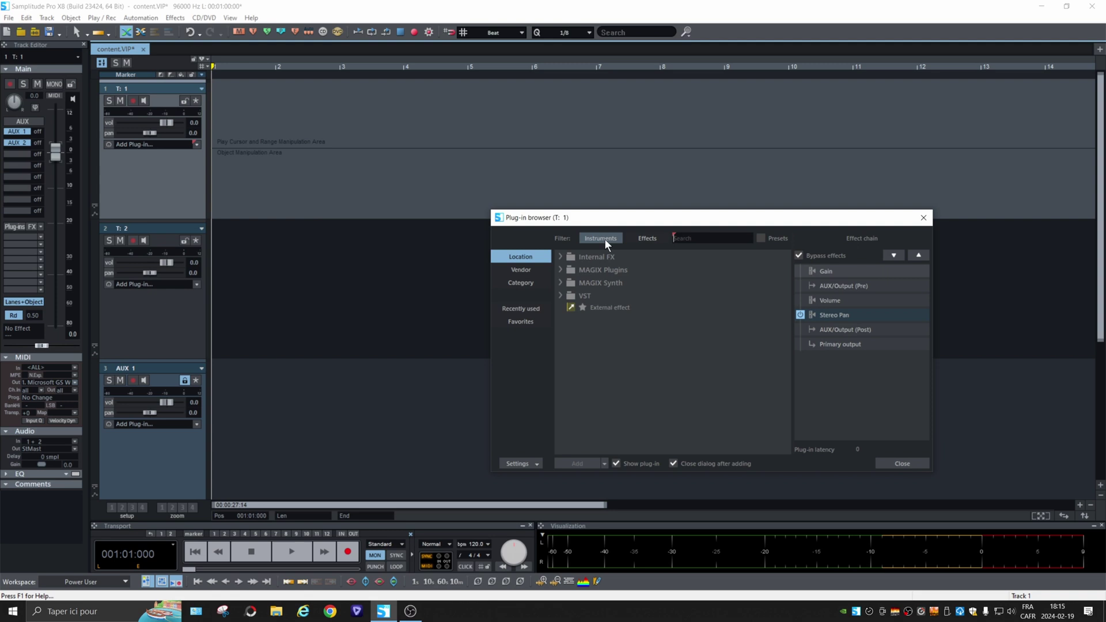
{"action": "left_click", "coordinate": [603, 238]}
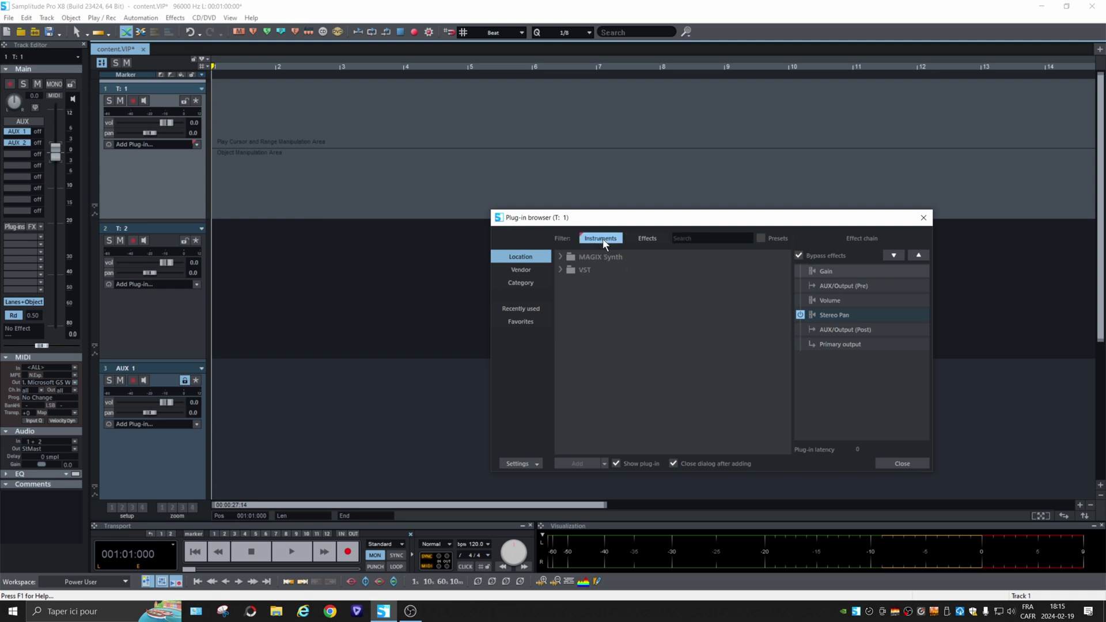
{"action": "left_click", "coordinate": [559, 257]}
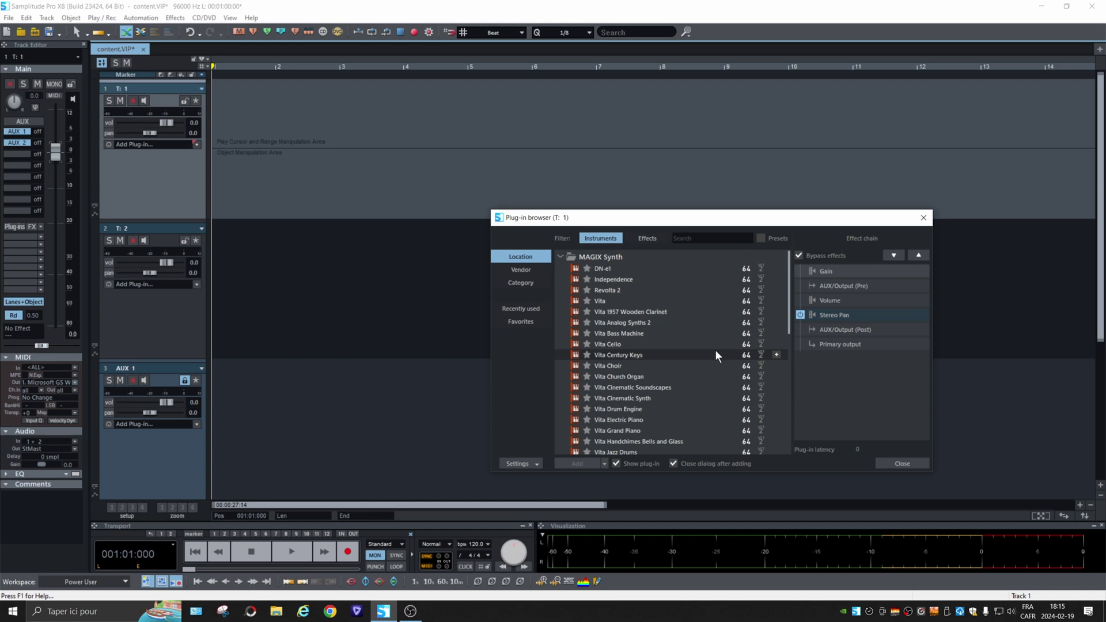
{"action": "double_click", "coordinate": [624, 280]}
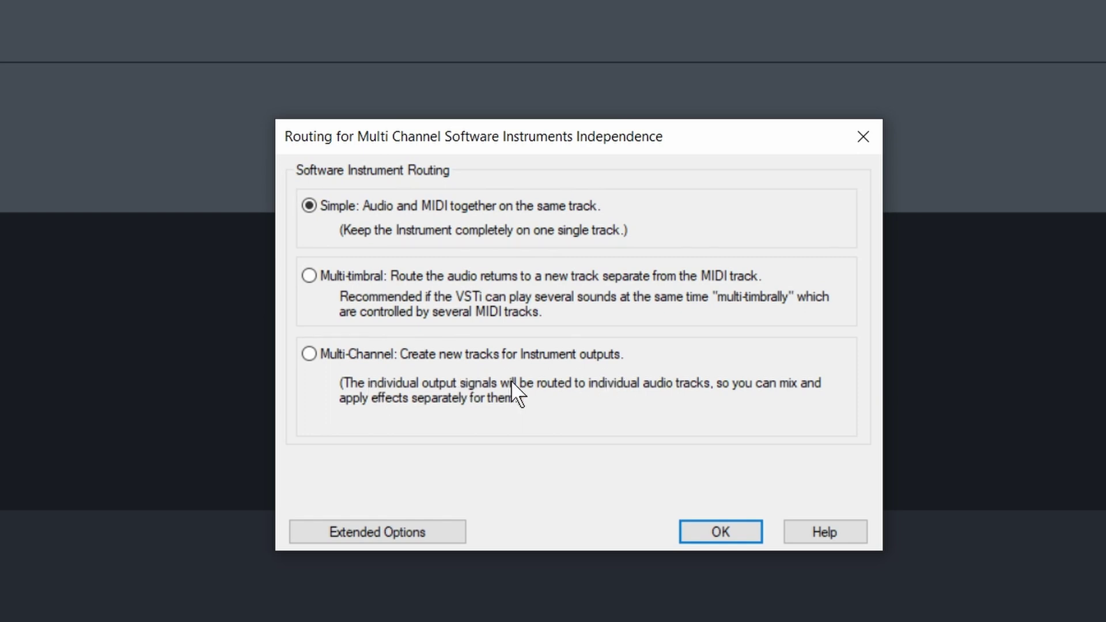
Step: Confirm Simple routing and load the Acoustic Grand Piano from Independence Basic - Instruments
{"action": "left_click", "coordinate": [309, 206]}
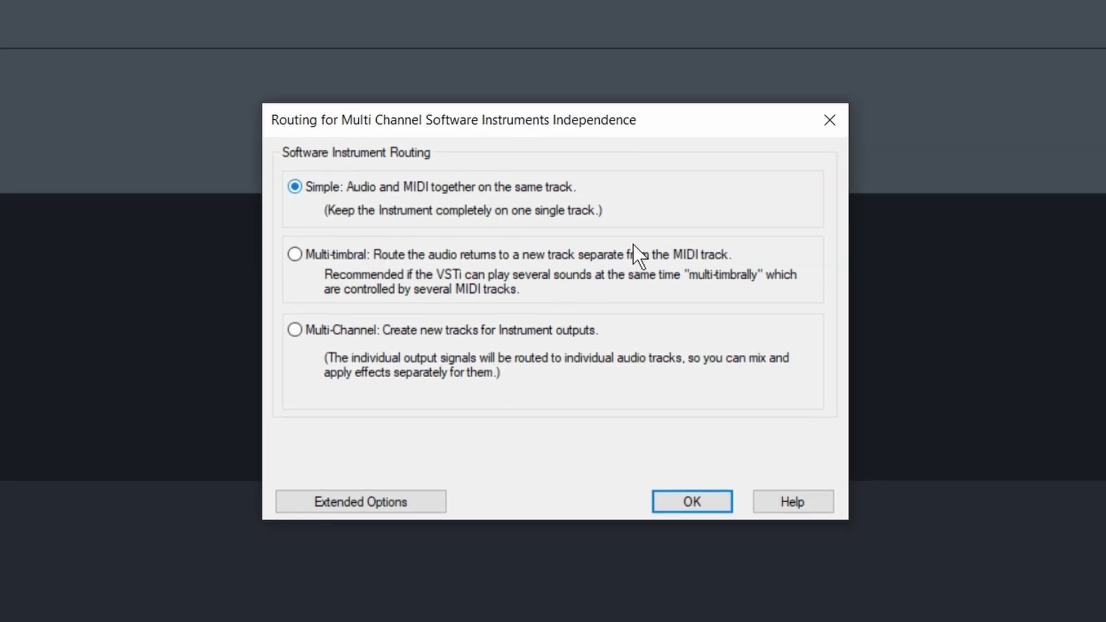
{"action": "left_click", "coordinate": [685, 502]}
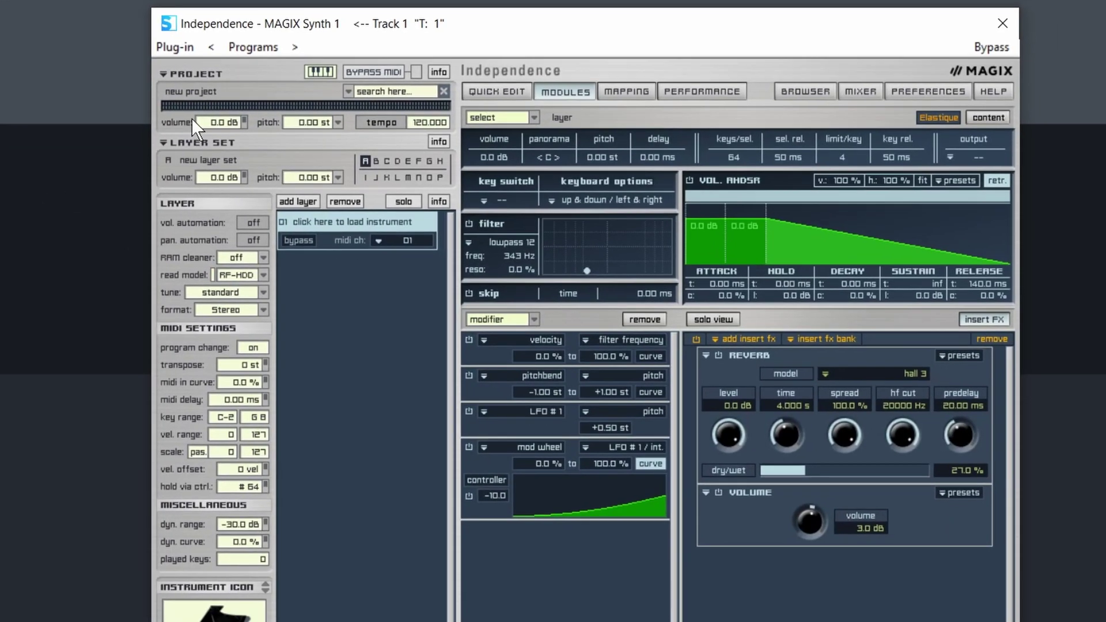
{"action": "left_click", "coordinate": [385, 224]}
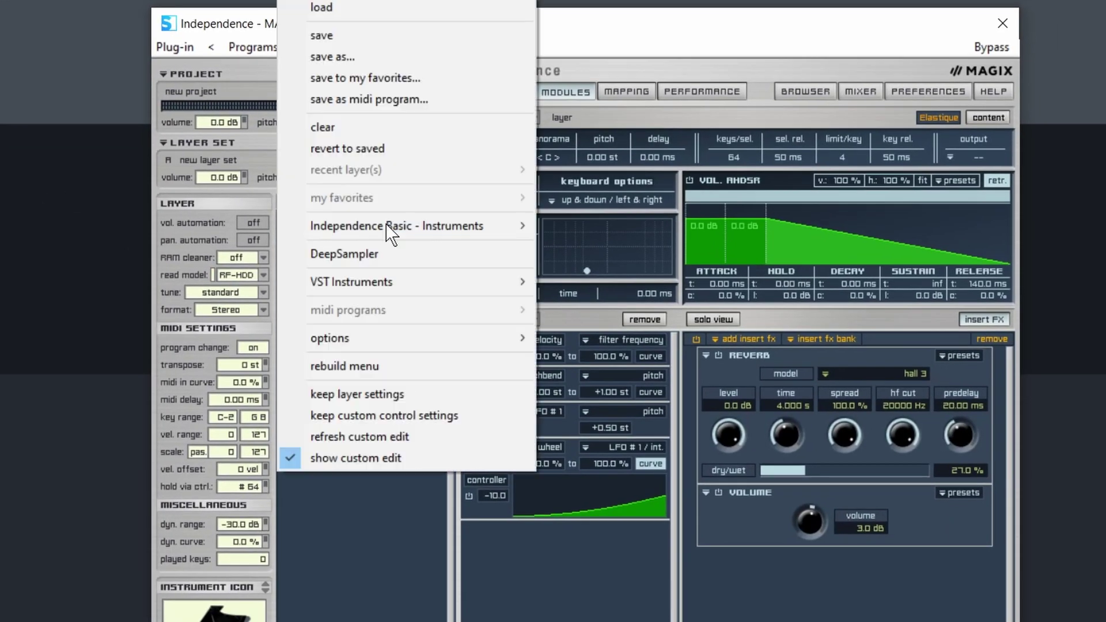
{"action": "mouse_move", "coordinate": [492, 226]}
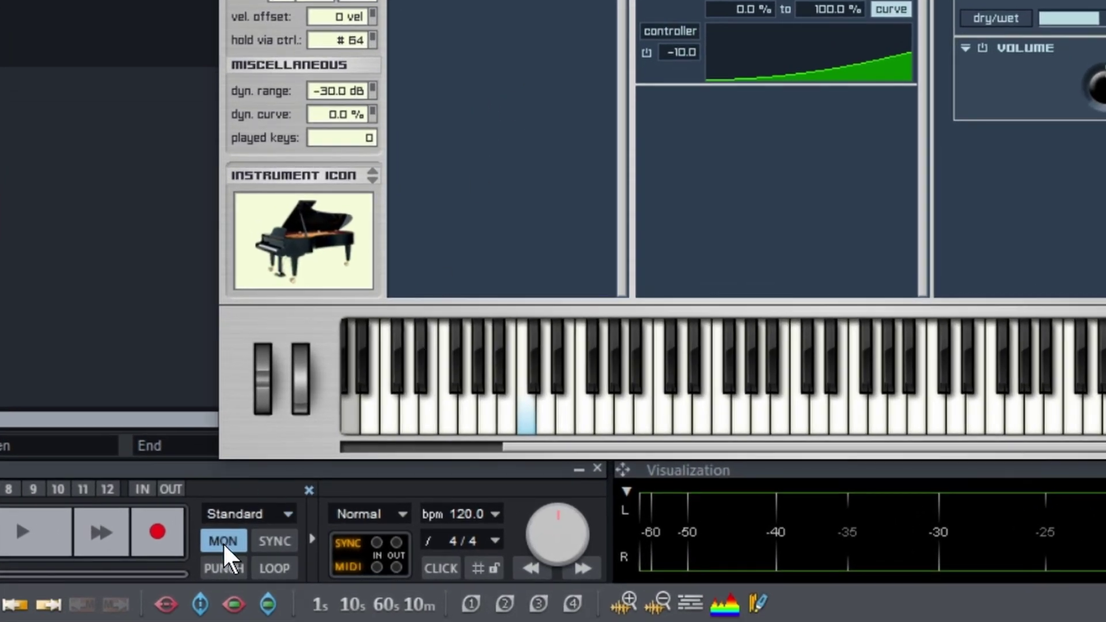
Step: Set MON monitoring to Mixer FX Monitoring / Hybrid Engine
{"action": "right_click", "coordinate": [222, 541]}
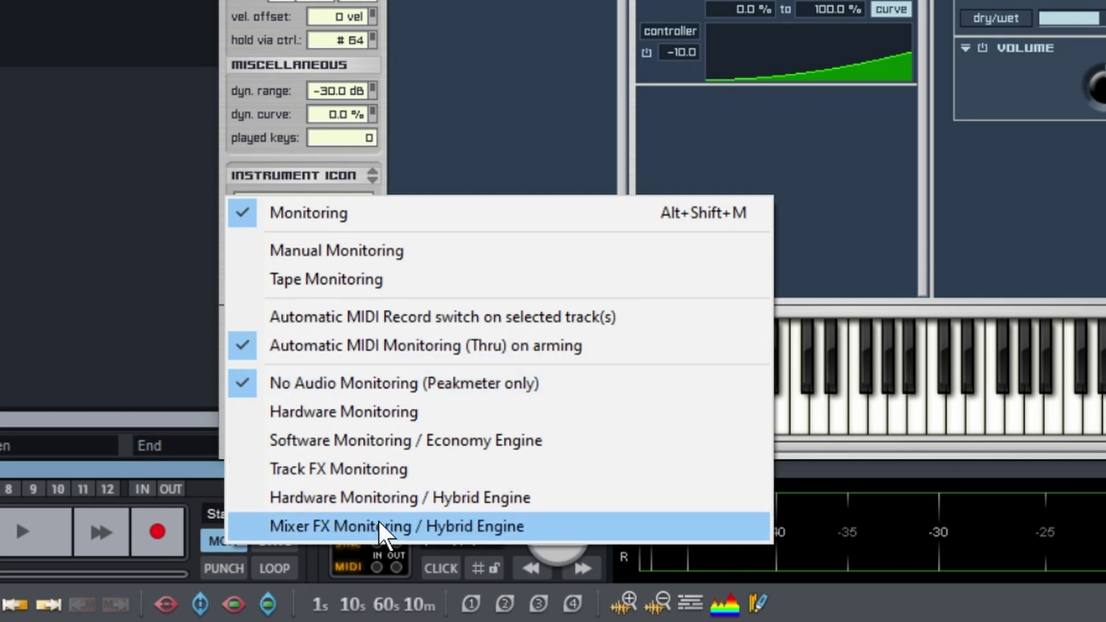
{"action": "left_click", "coordinate": [495, 526]}
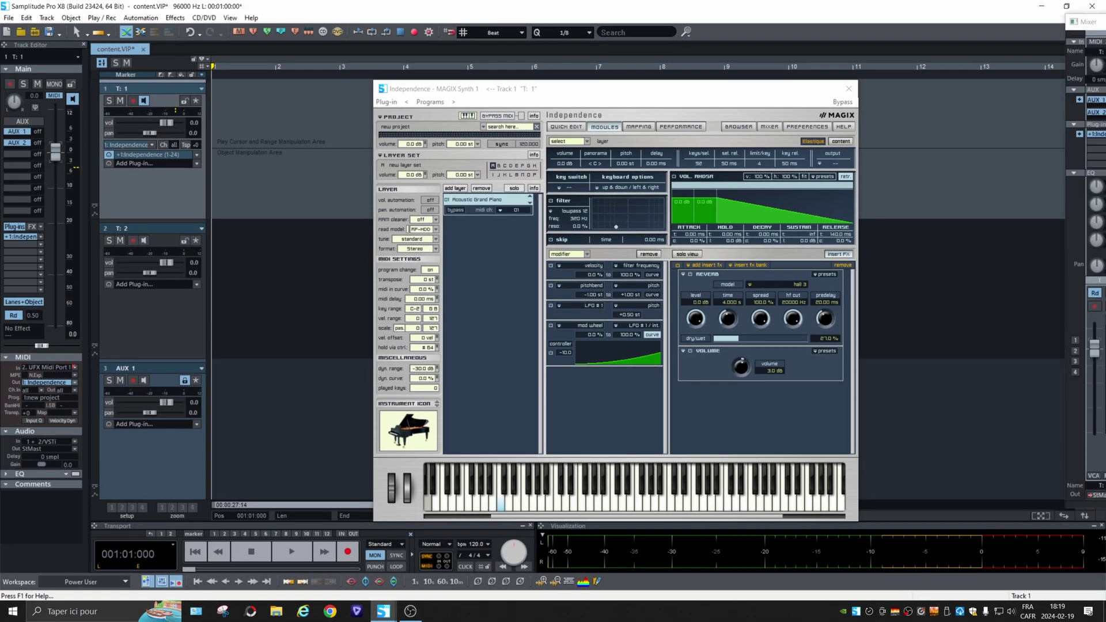
Step: Open the Mixer with M, move it to the right, and bring up TotalMix FX from the tray
{"action": "key", "text": "m"}
{"action": "left_click_drag", "start_coordinate": [857, 20], "coordinate": [975, 30]}
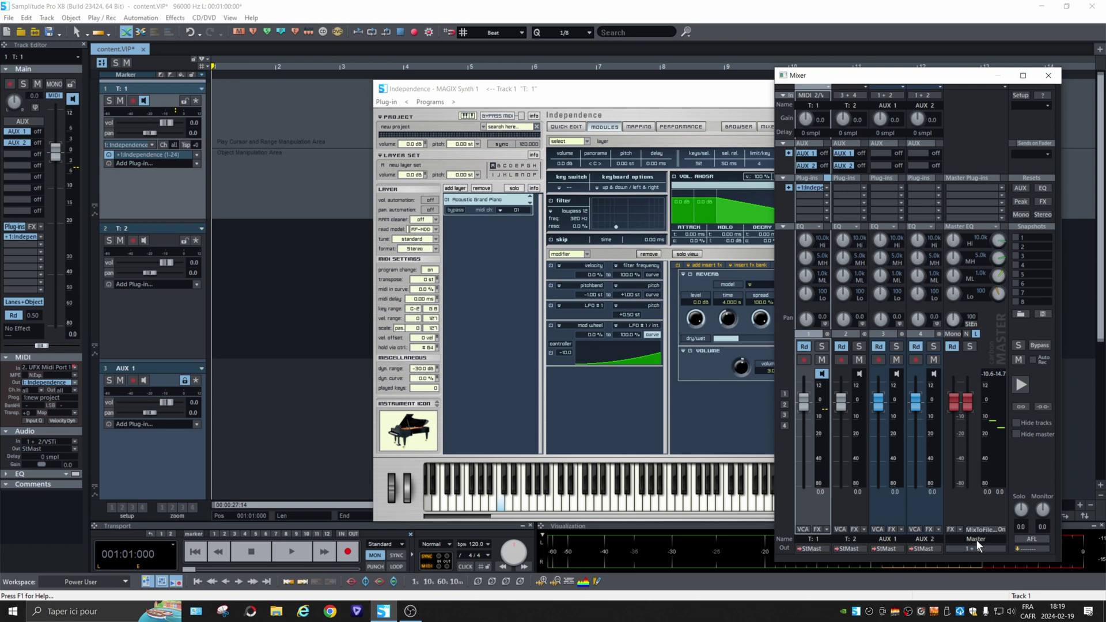
{"action": "left_click", "coordinate": [909, 613]}
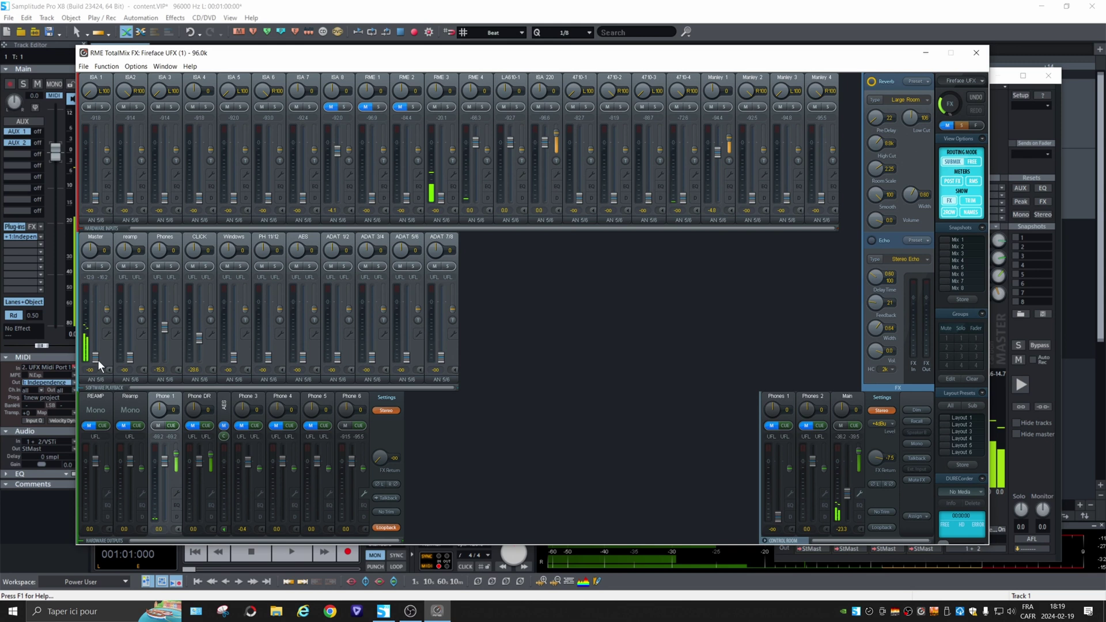
Step: Show the Phone 6 submix in TotalMix FX and raise Master playback to 0 dB
{"action": "left_click", "coordinate": [358, 395]}
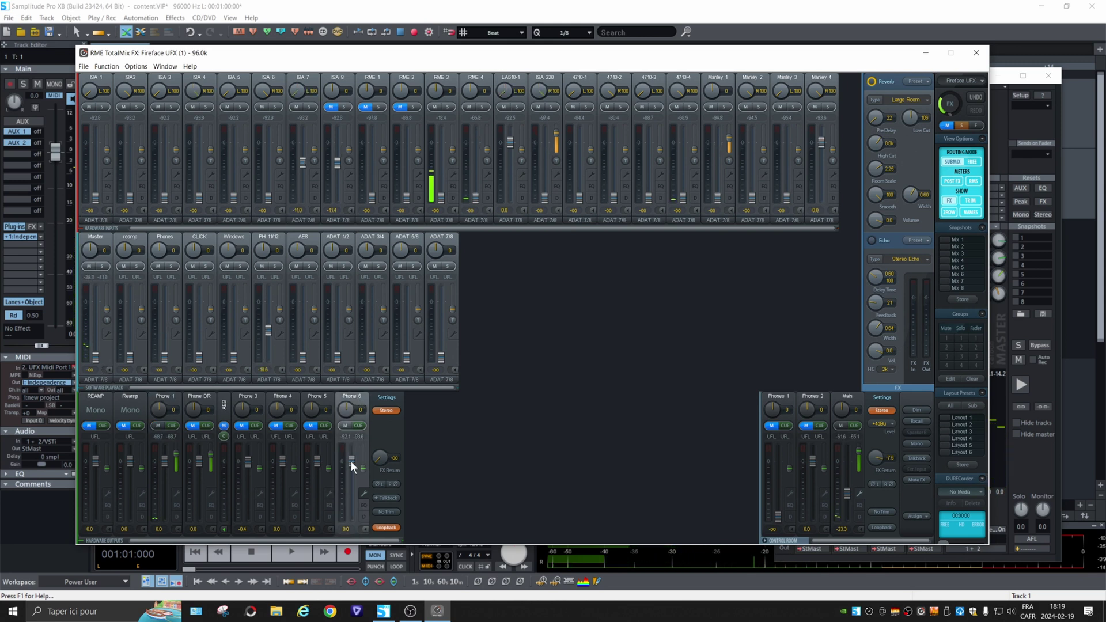
{"action": "left_click", "coordinate": [94, 359], "text": "ctrl"}
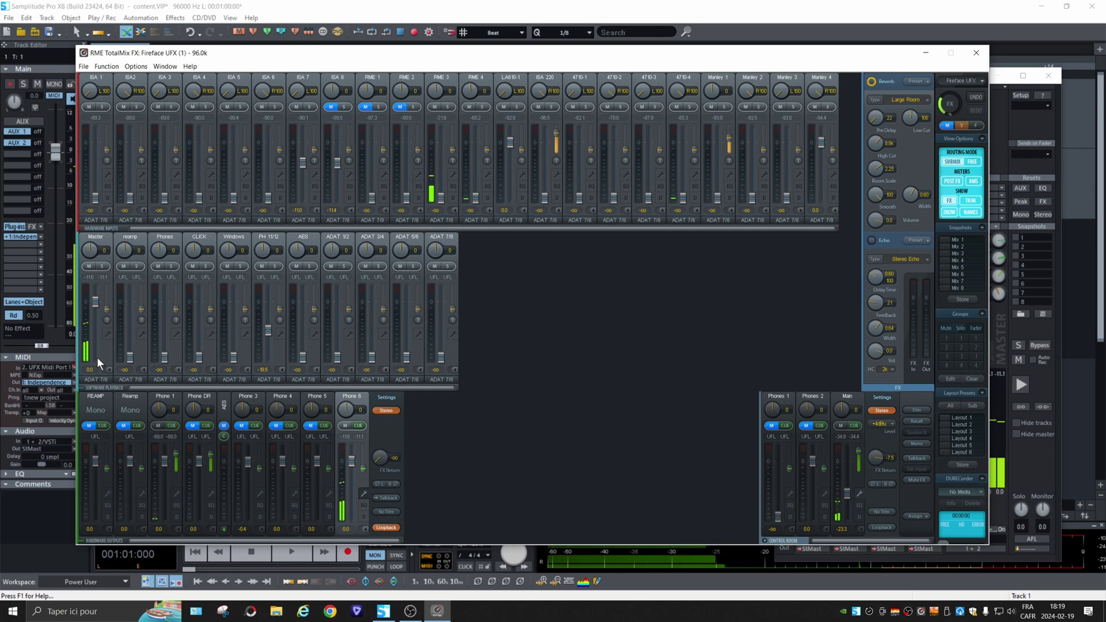
Step: Close the Mixer and move the Independence window down and to the right
{"action": "left_click", "coordinate": [272, 11]}
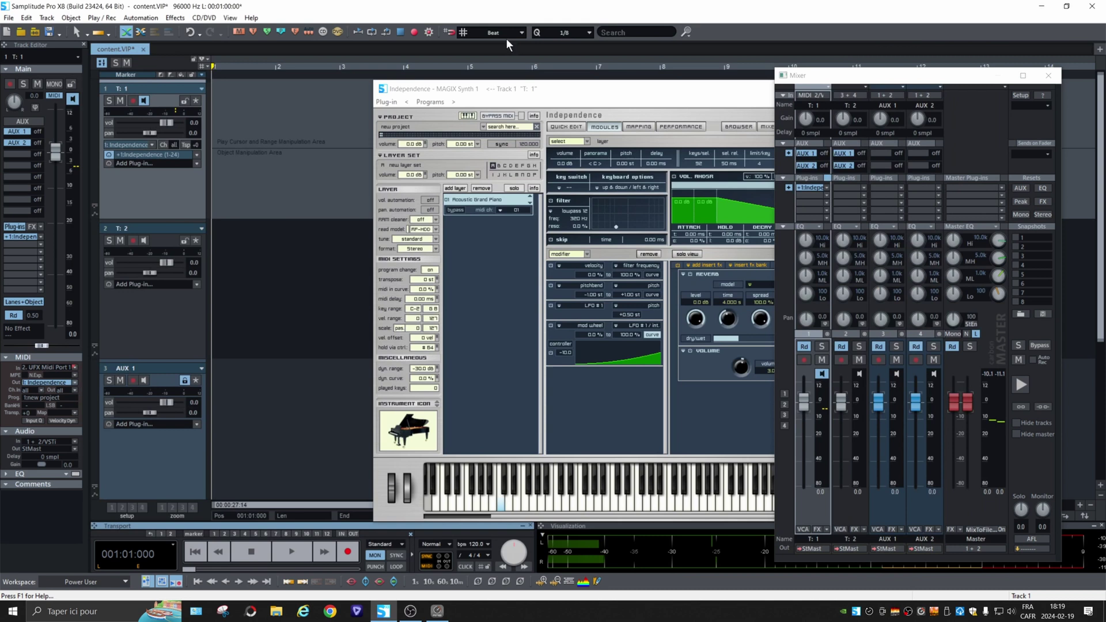
{"action": "left_click", "coordinate": [926, 77]}
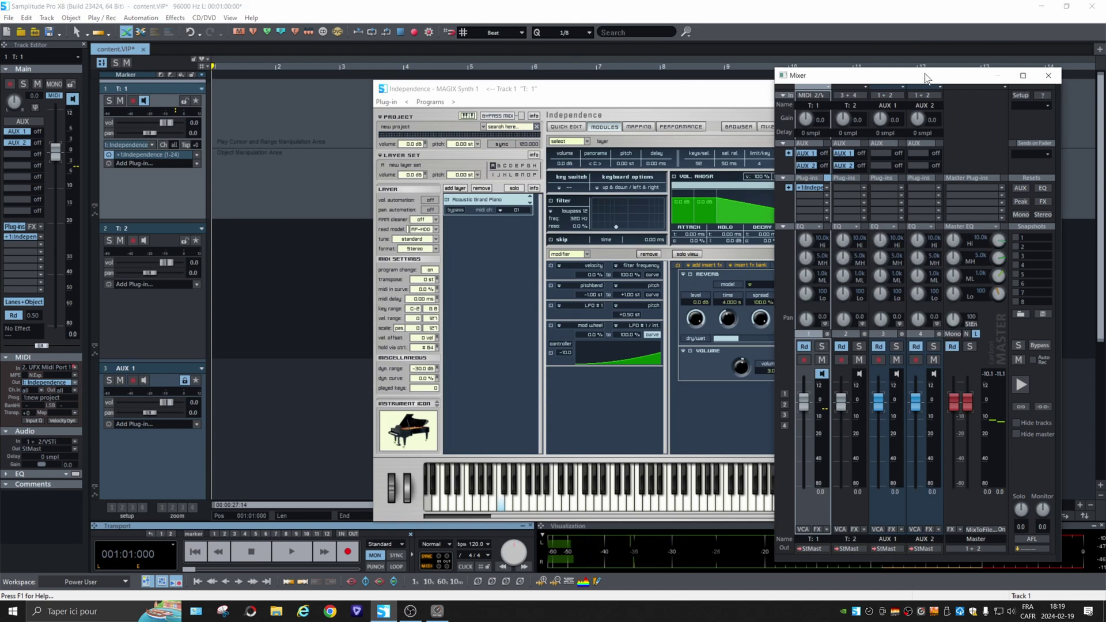
{"action": "key", "text": "m"}
{"action": "left_click_drag", "start_coordinate": [637, 91], "coordinate": [788, 141]}
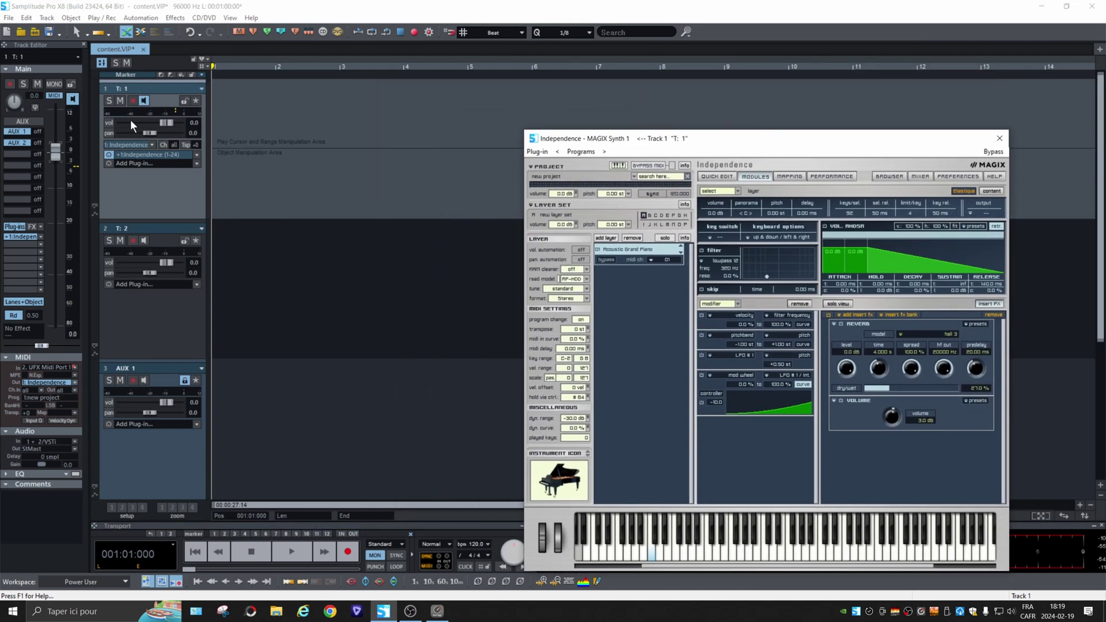
Step: Arm track 1, enable the metronome, and set the tempo to 100 BPM
{"action": "left_click", "coordinate": [132, 100]}
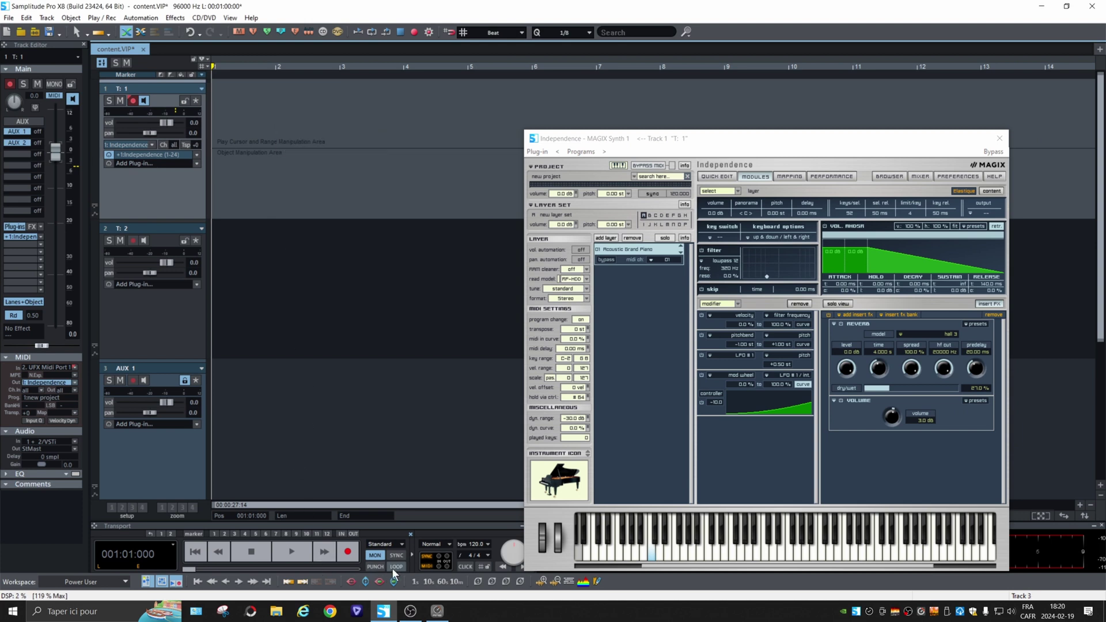
{"action": "left_click", "coordinate": [464, 567]}
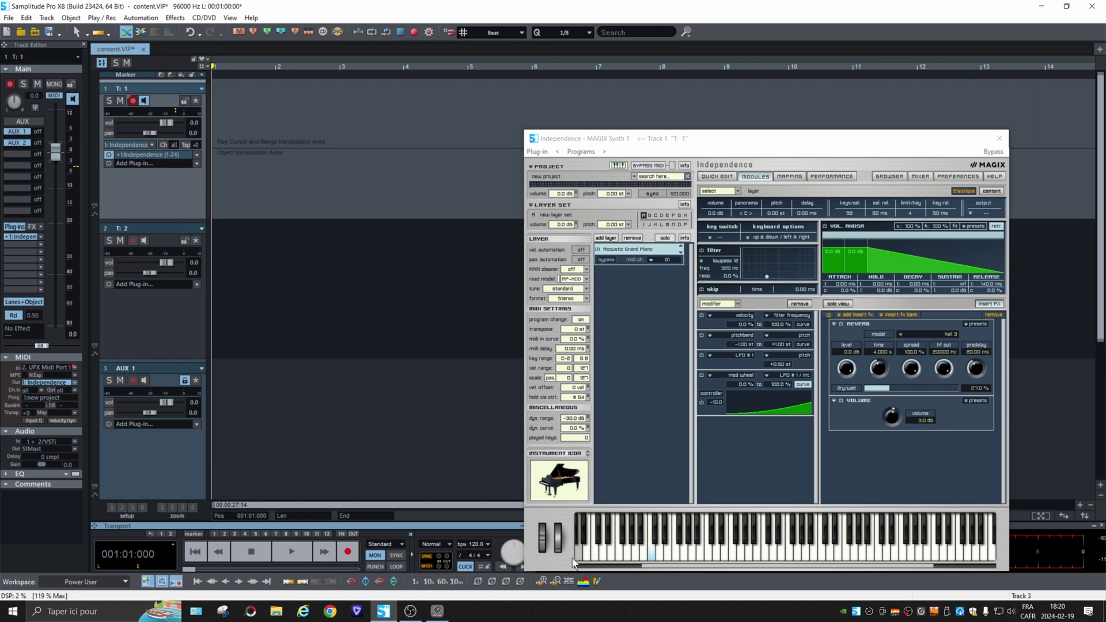
{"action": "left_click", "coordinate": [486, 544]}
{"action": "left_click", "coordinate": [470, 358]}
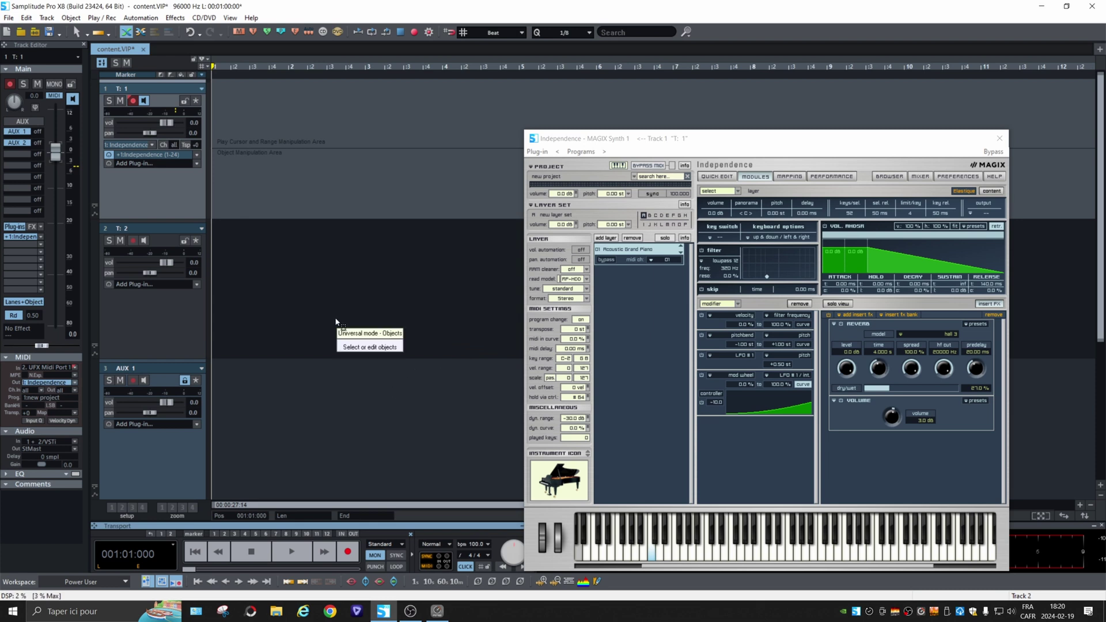
Step: Record a MIDI piano take on track 1, then stop and place the playhead at 002:04:102
{"action": "key", "text": "r"}
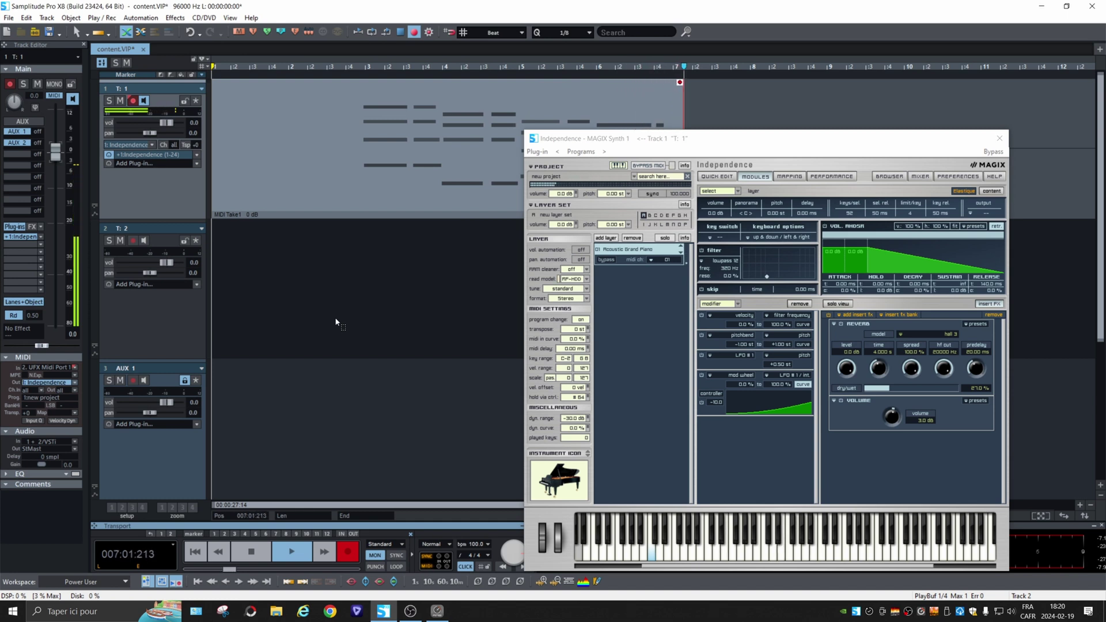
{"action": "key", "text": "space"}
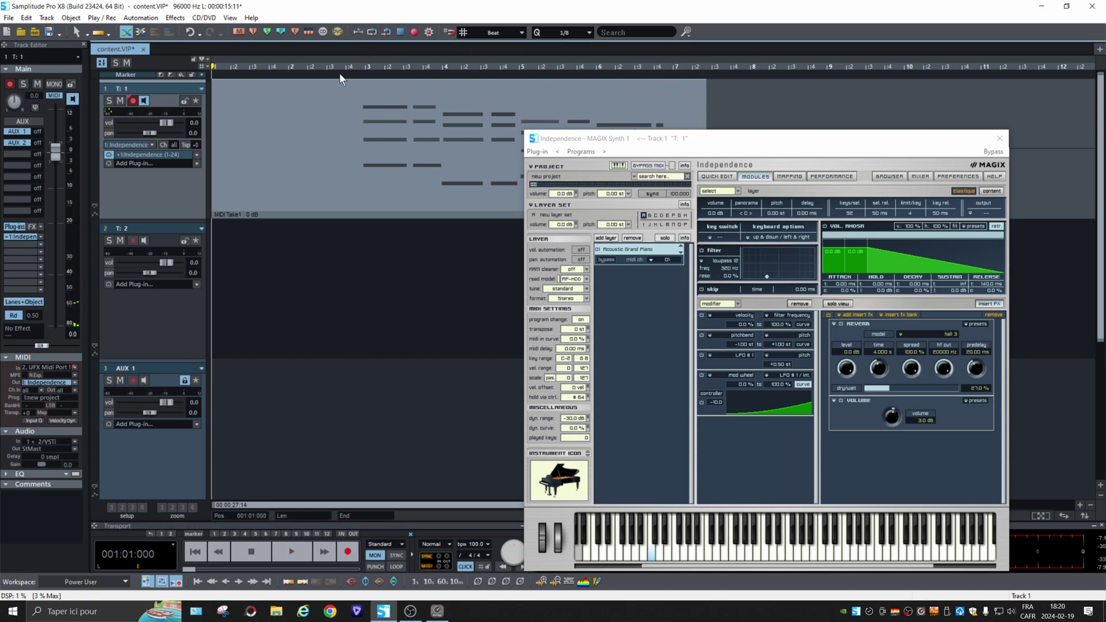
{"action": "left_click", "coordinate": [351, 68]}
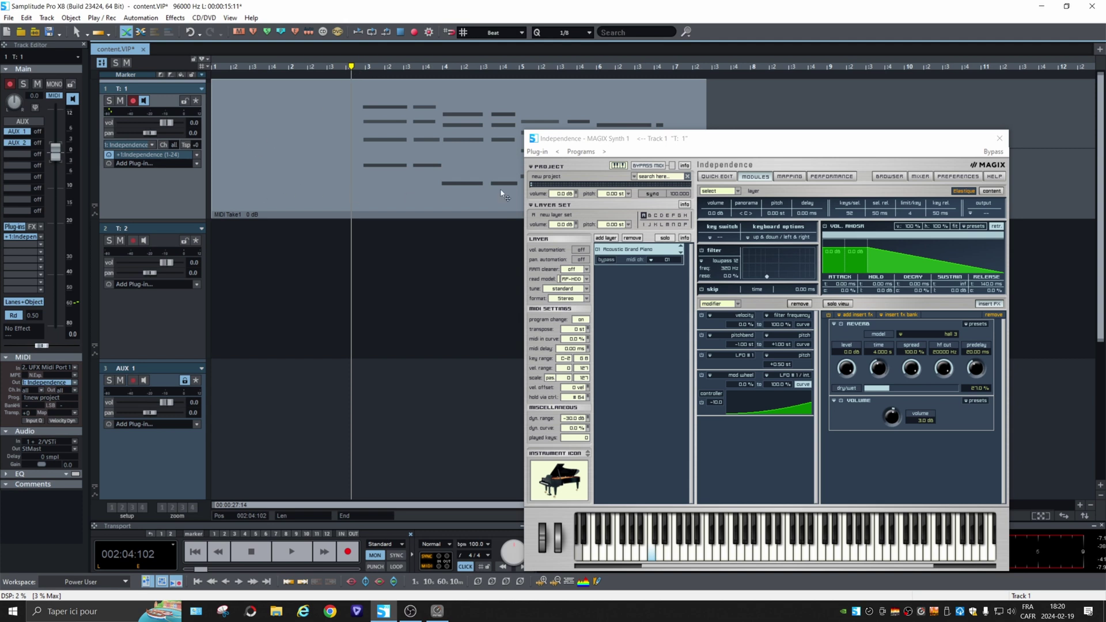
Step: Split the long MIDI note in two, turn off the metronome, and play the take back
{"action": "left_click_drag", "start_coordinate": [645, 137], "coordinate": [717, 125]}
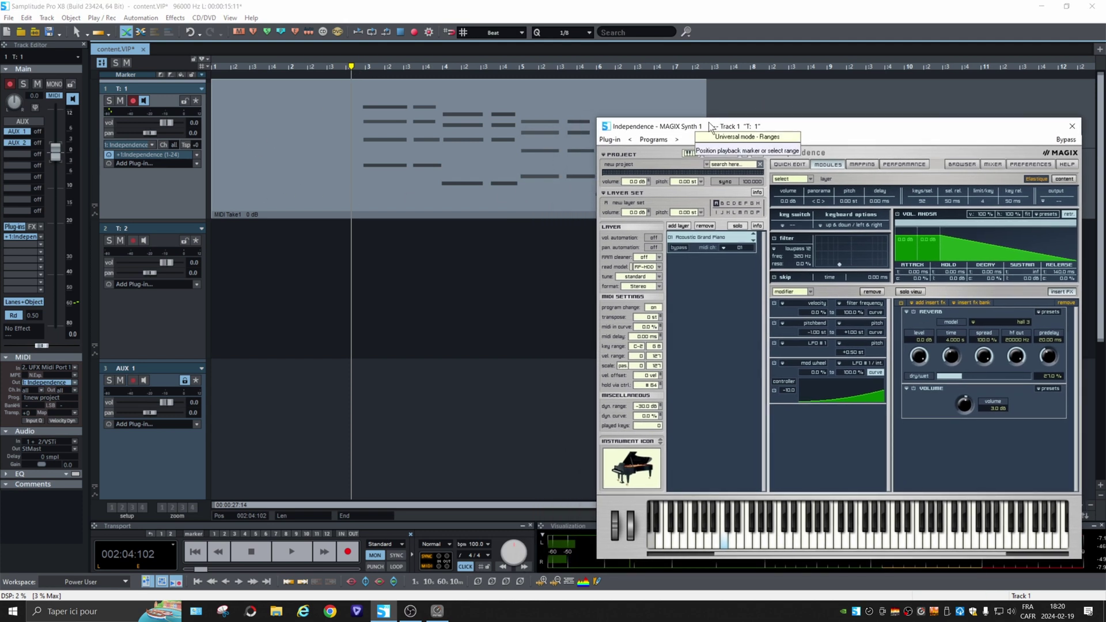
{"action": "key", "text": "ctrl+z"}
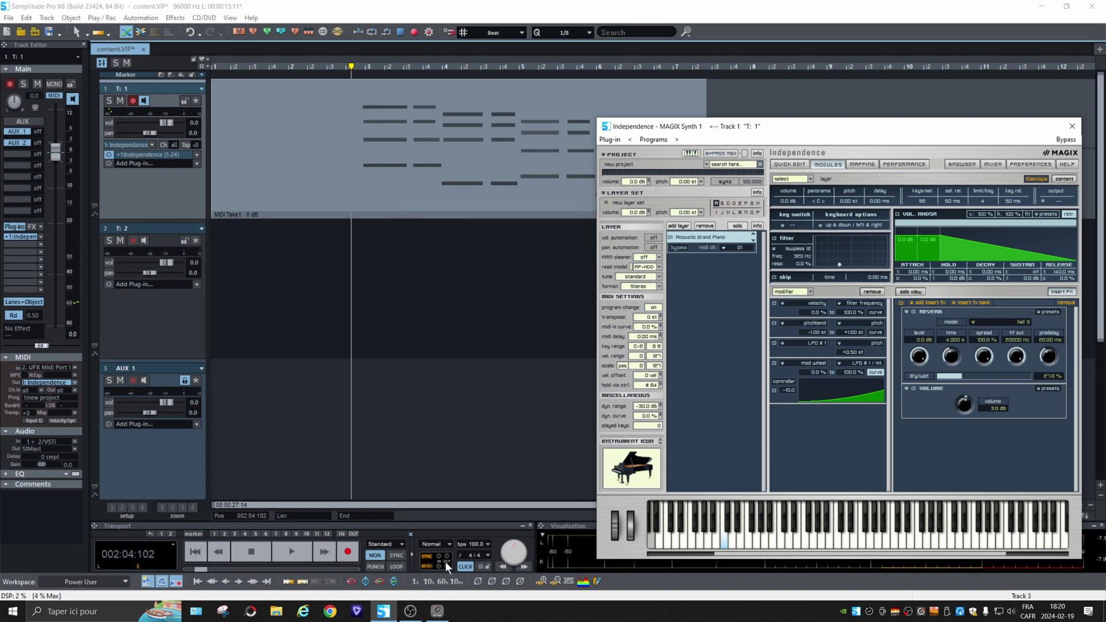
{"action": "left_click", "coordinate": [465, 564]}
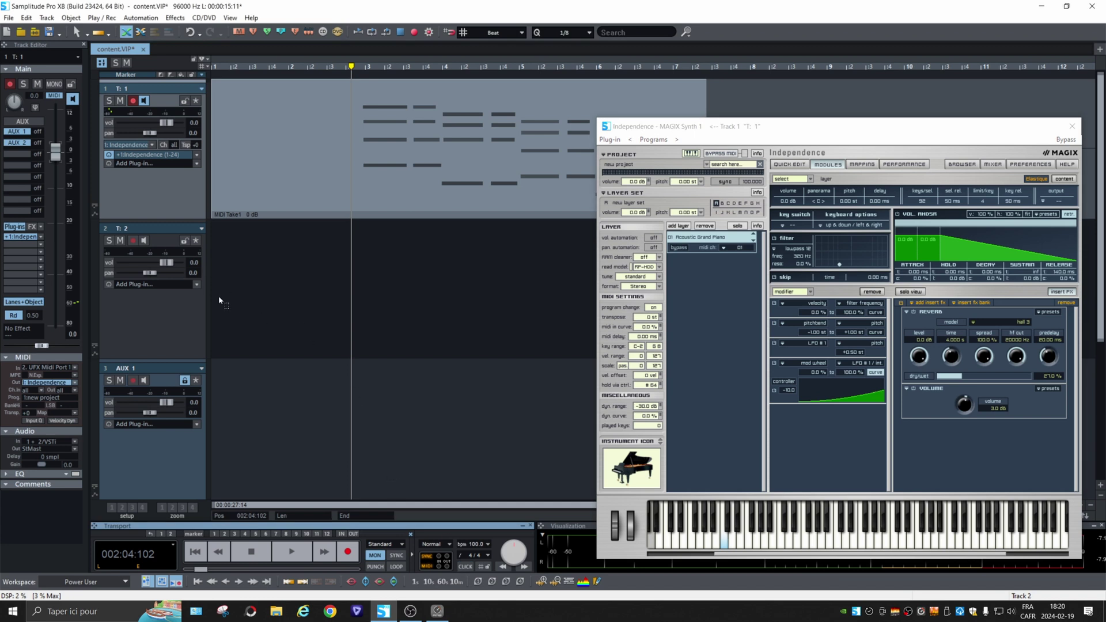
{"action": "key", "text": "space"}
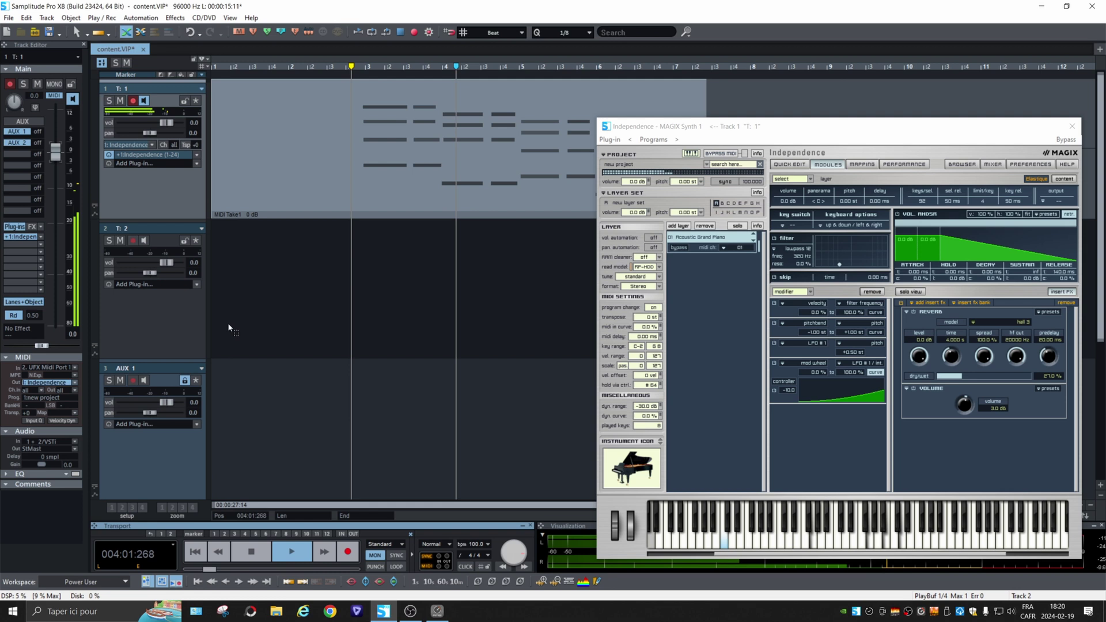
{"action": "key", "text": "space"}
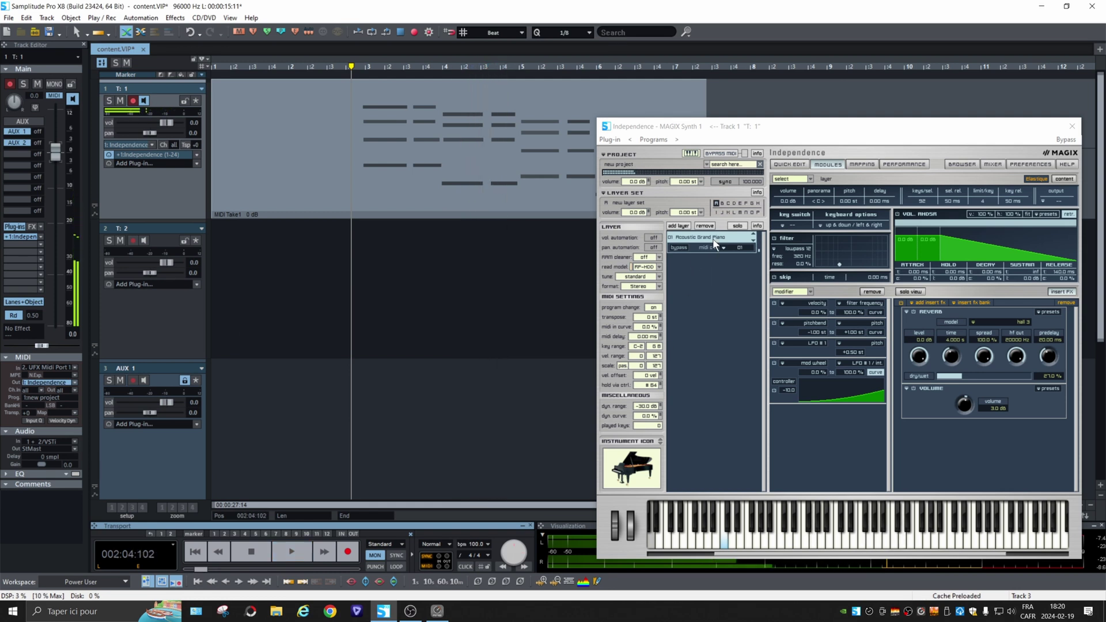
{"action": "left_click", "coordinate": [713, 239]}
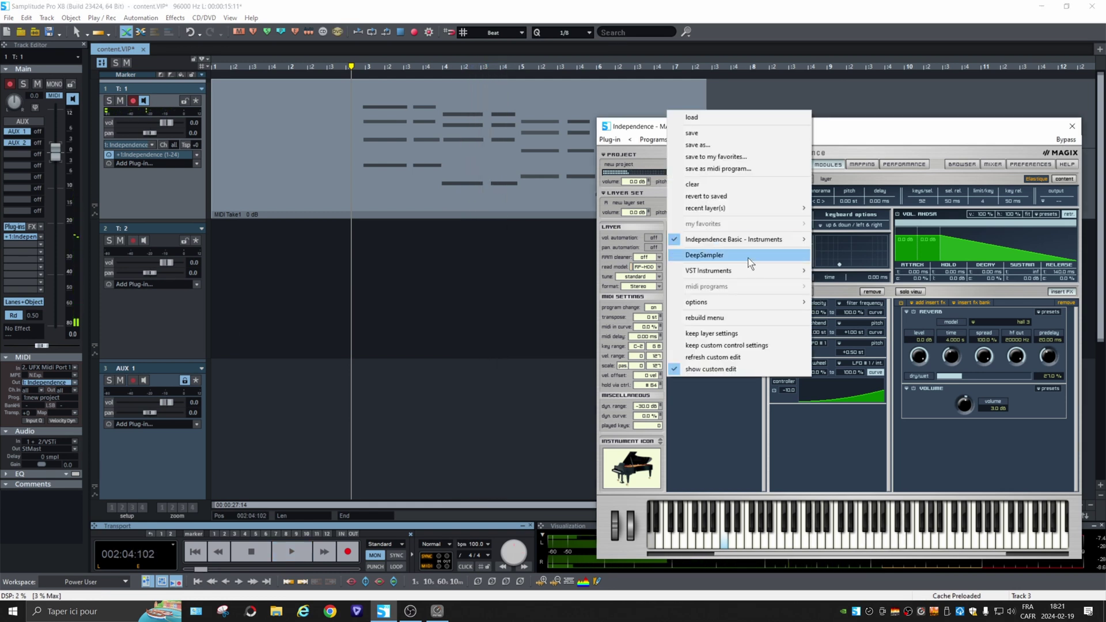
{"action": "mouse_move", "coordinate": [749, 239]}
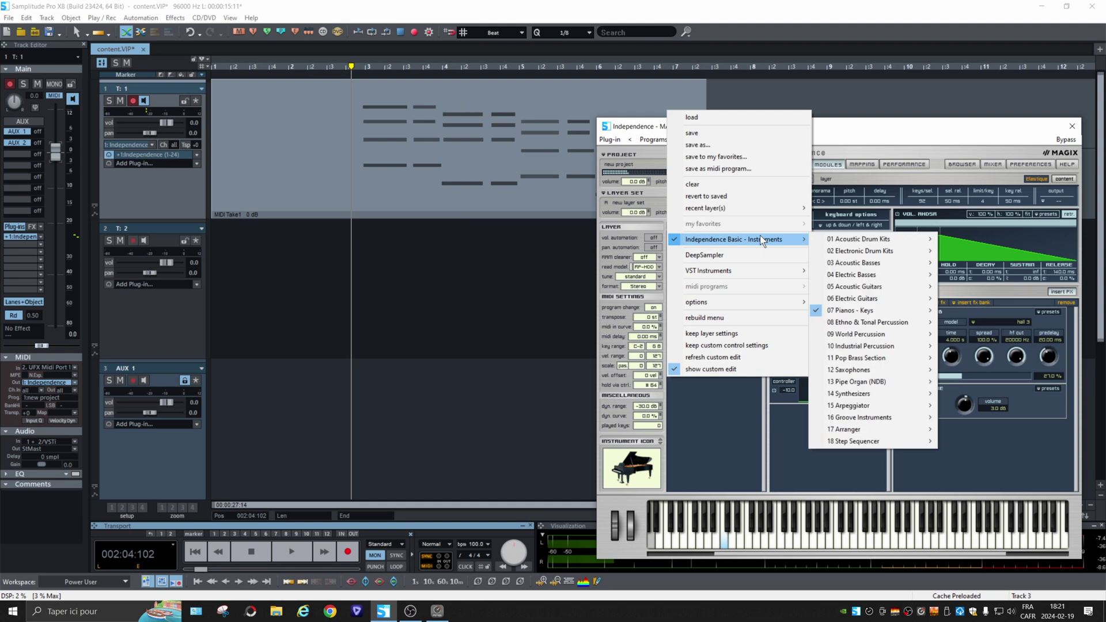
{"action": "mouse_move", "coordinate": [925, 311]}
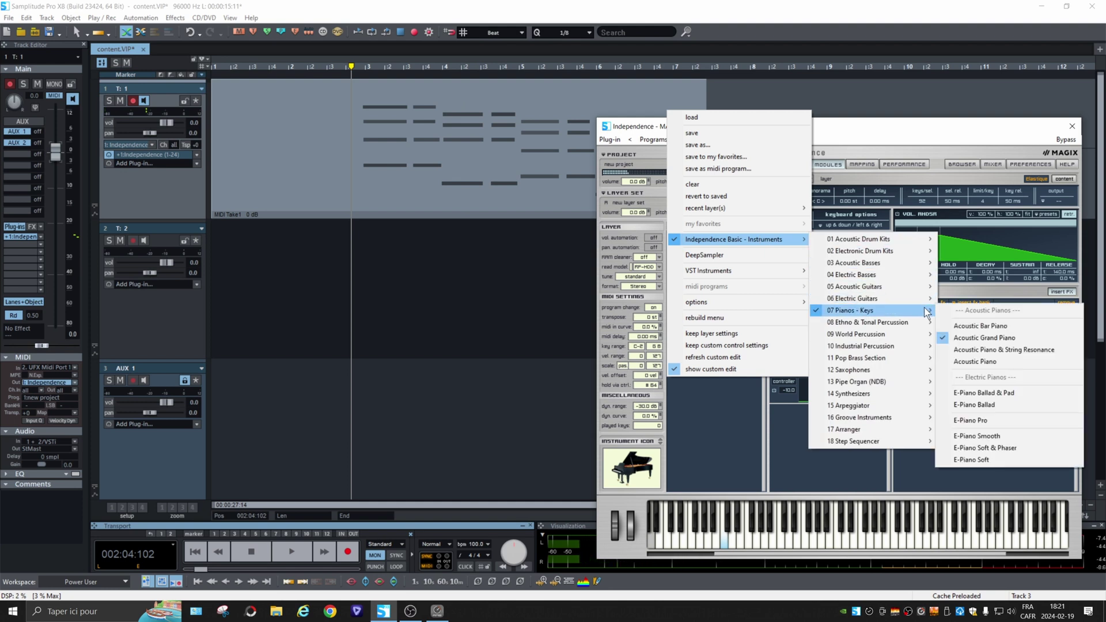
{"action": "left_click", "coordinate": [995, 408]}
{"action": "key", "text": "space"}
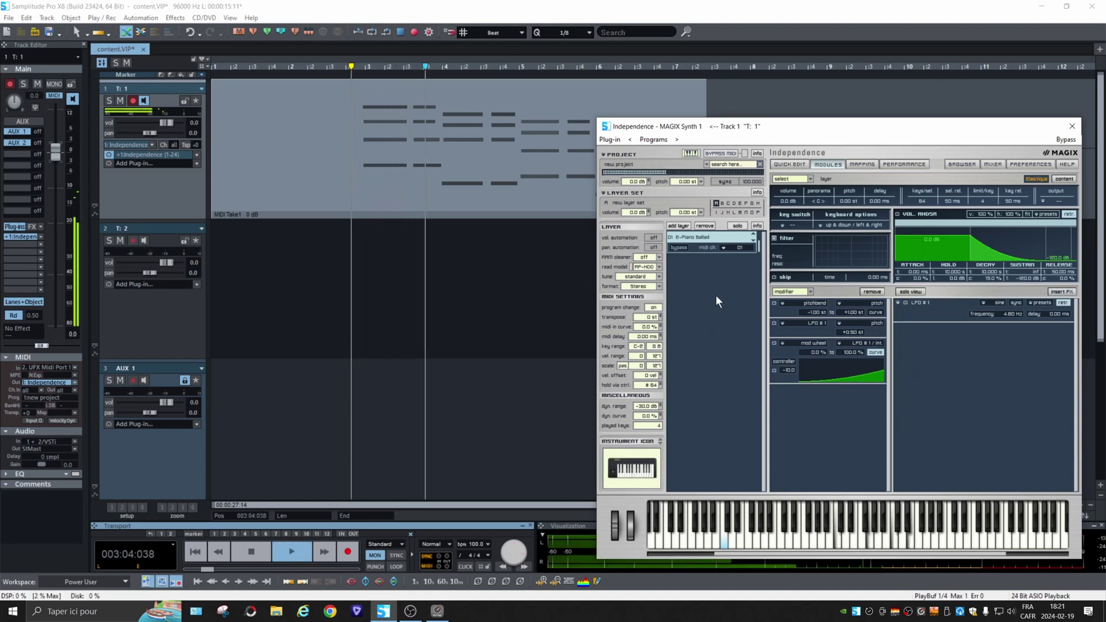
{"action": "key", "text": "space"}
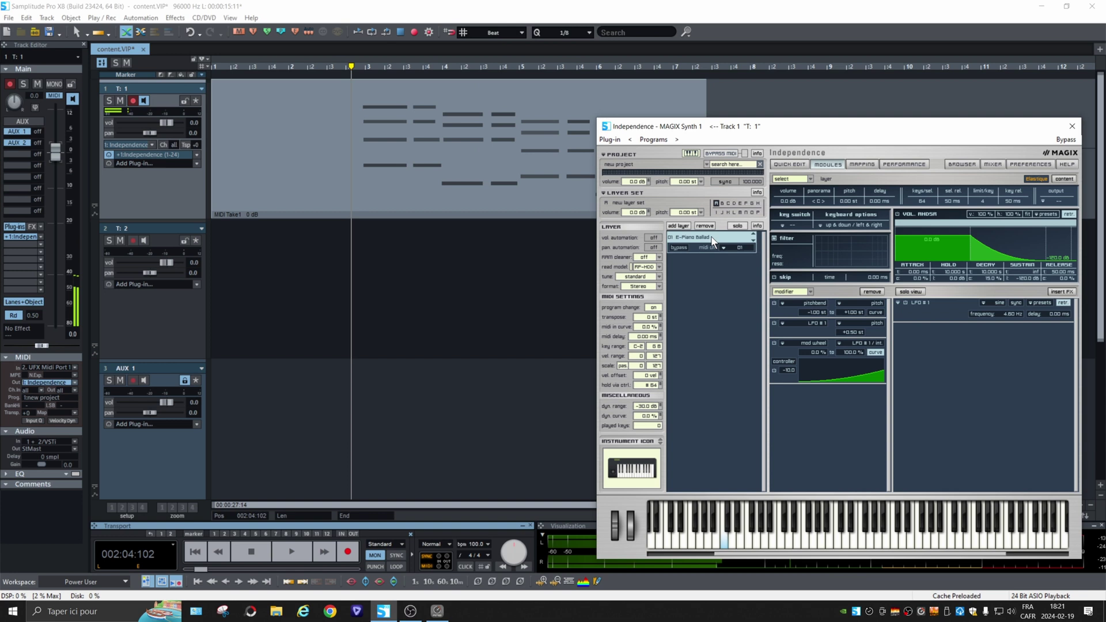
{"action": "left_click", "coordinate": [714, 241]}
{"action": "mouse_move", "coordinate": [784, 239]}
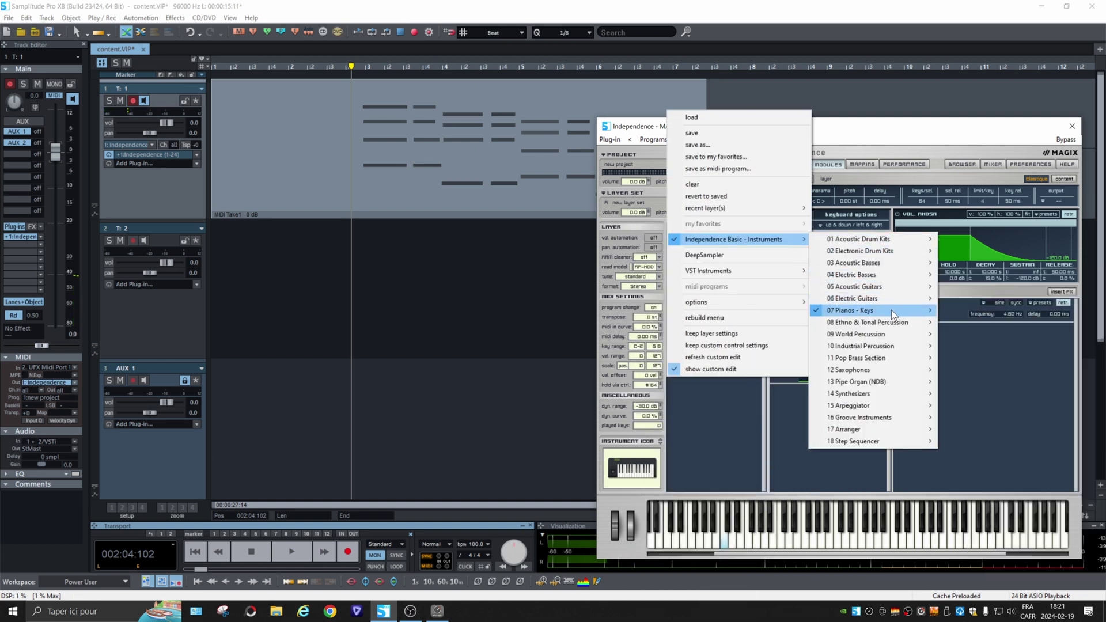
{"action": "mouse_move", "coordinate": [893, 310]}
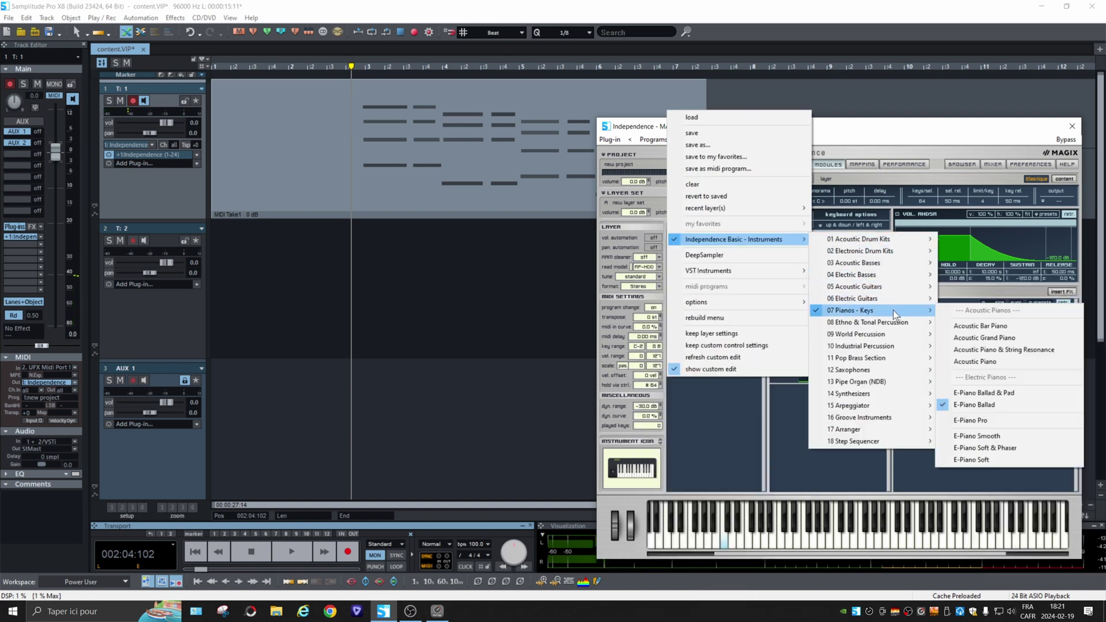
{"action": "left_click", "coordinate": [1020, 338]}
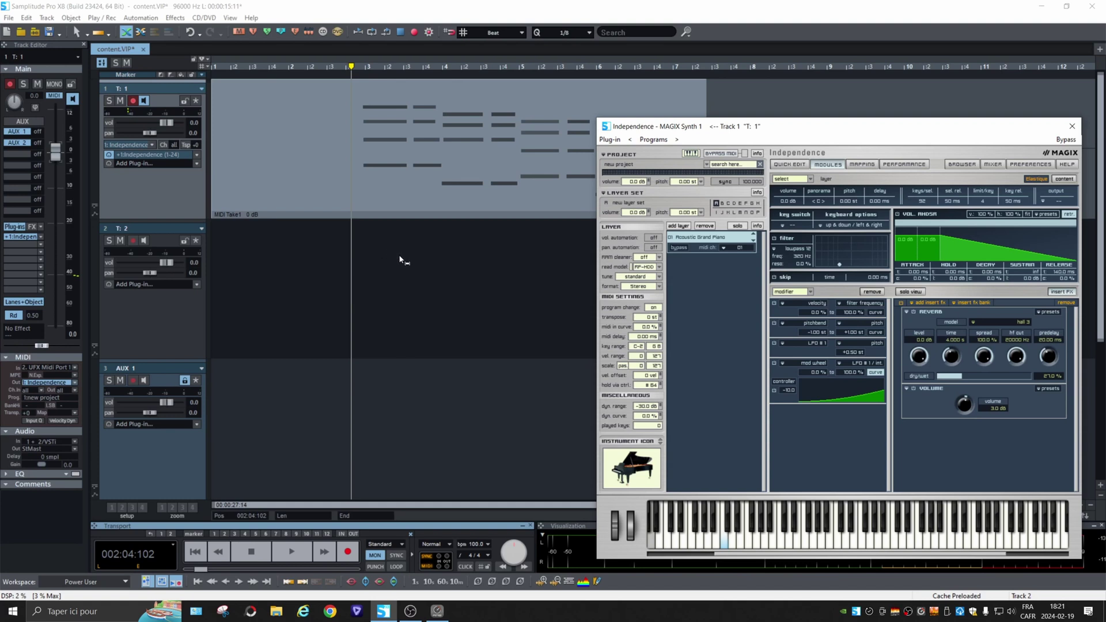
Step: Select track 2, cancel the Export dialog, return the playhead to 002:04:156, and close Independence
{"action": "left_click", "coordinate": [369, 250]}
{"action": "key", "text": "ctrl+alt+x"}
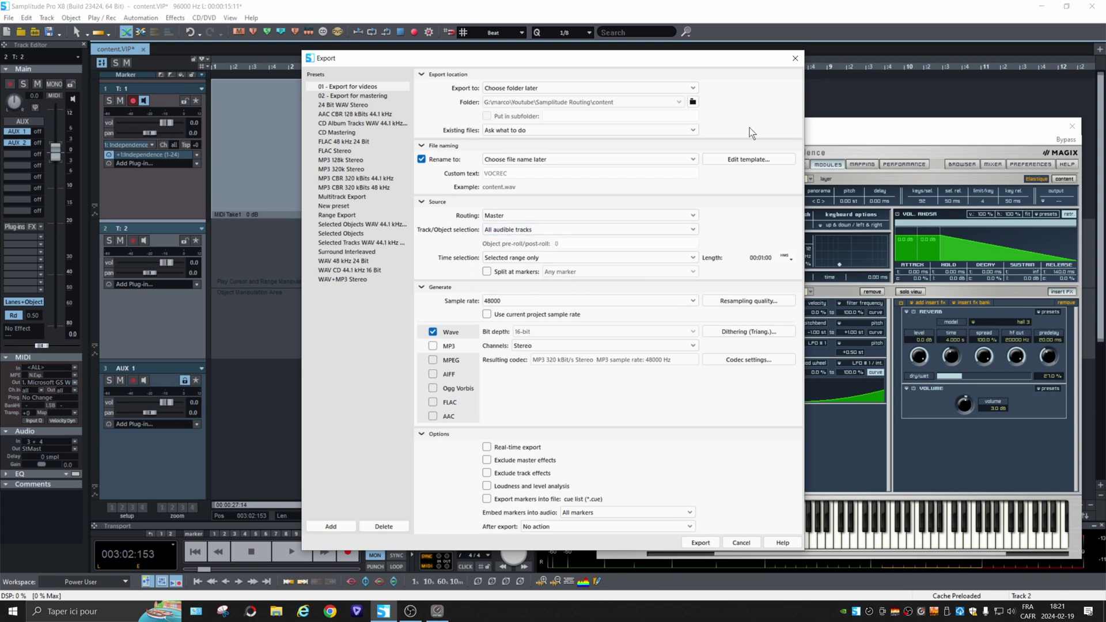
{"action": "left_click", "coordinate": [794, 58]}
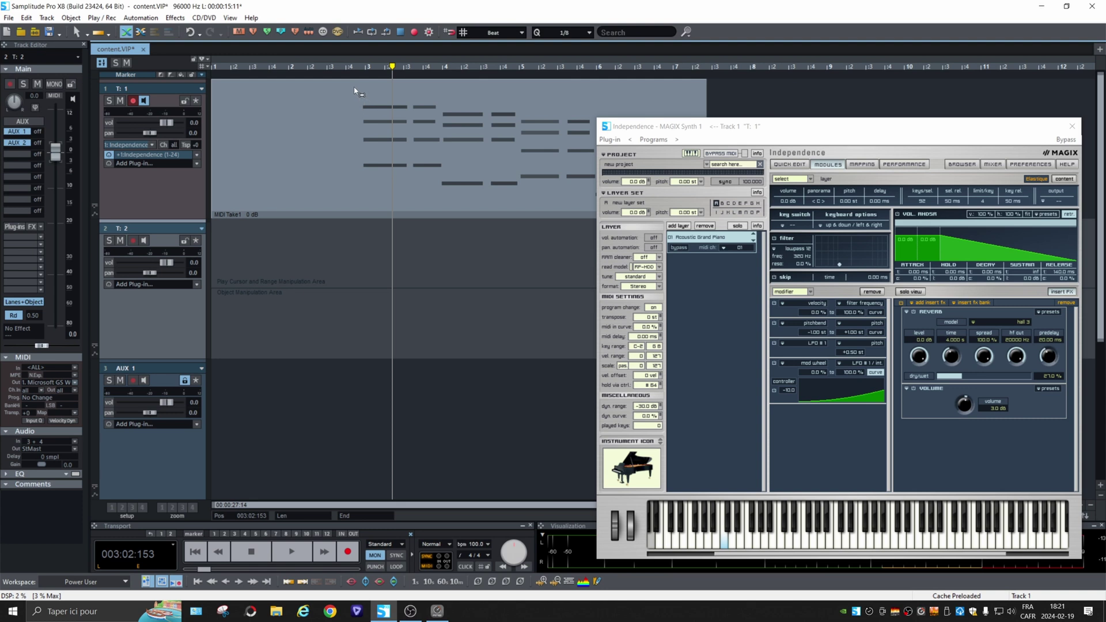
{"action": "left_click", "coordinate": [355, 70]}
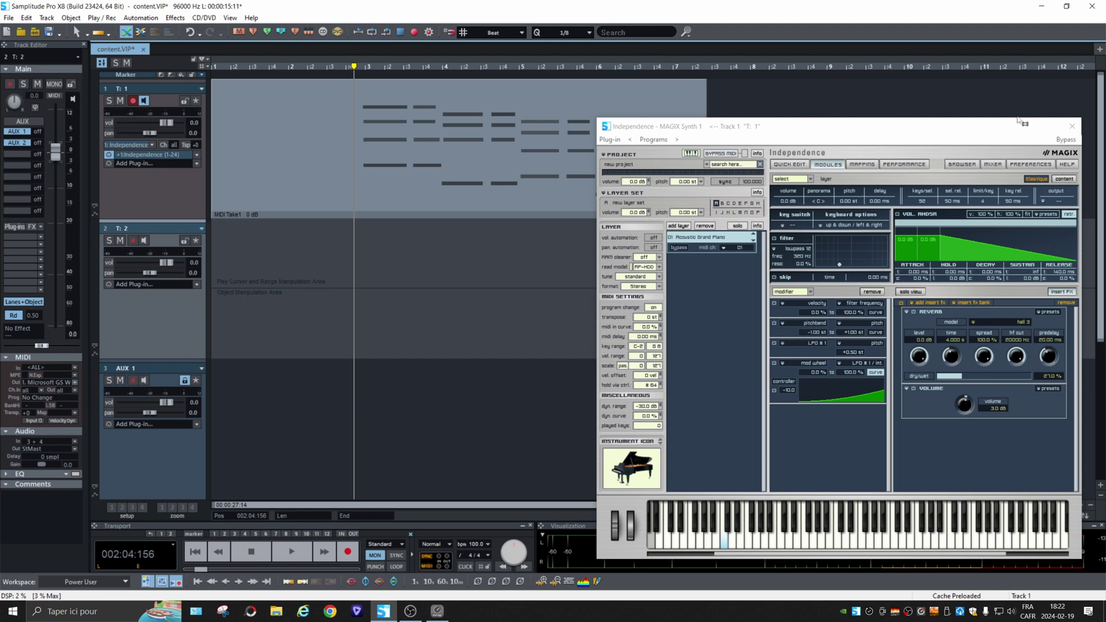
{"action": "left_click", "coordinate": [1067, 128]}
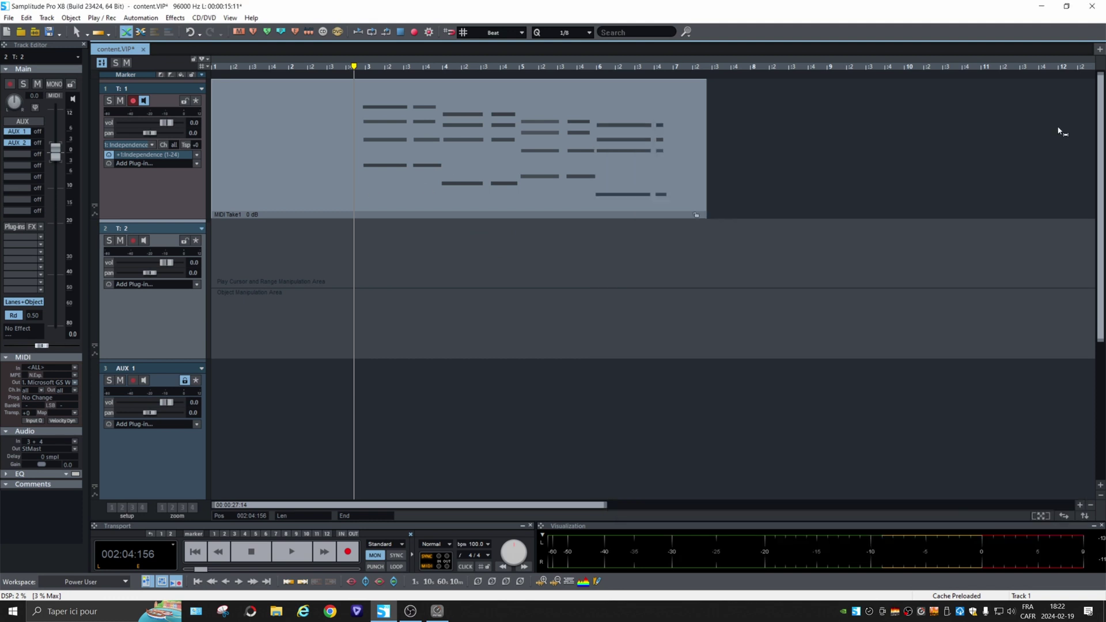
Step: Freeze track 1 into audio and play the frozen track back
{"action": "right_click", "coordinate": [176, 187]}
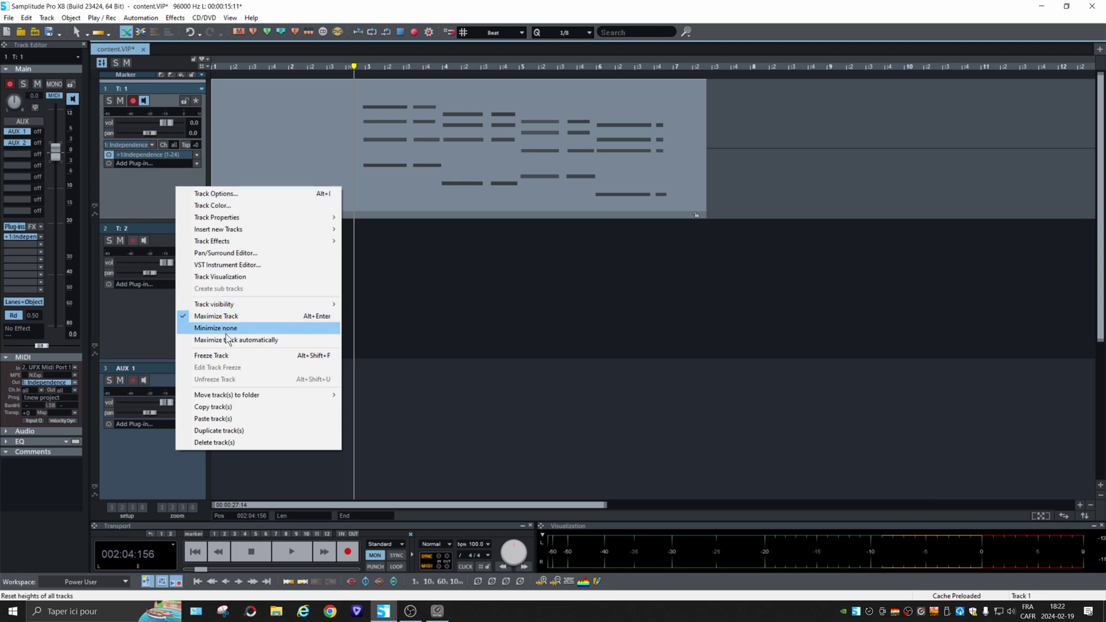
{"action": "left_click", "coordinate": [231, 354]}
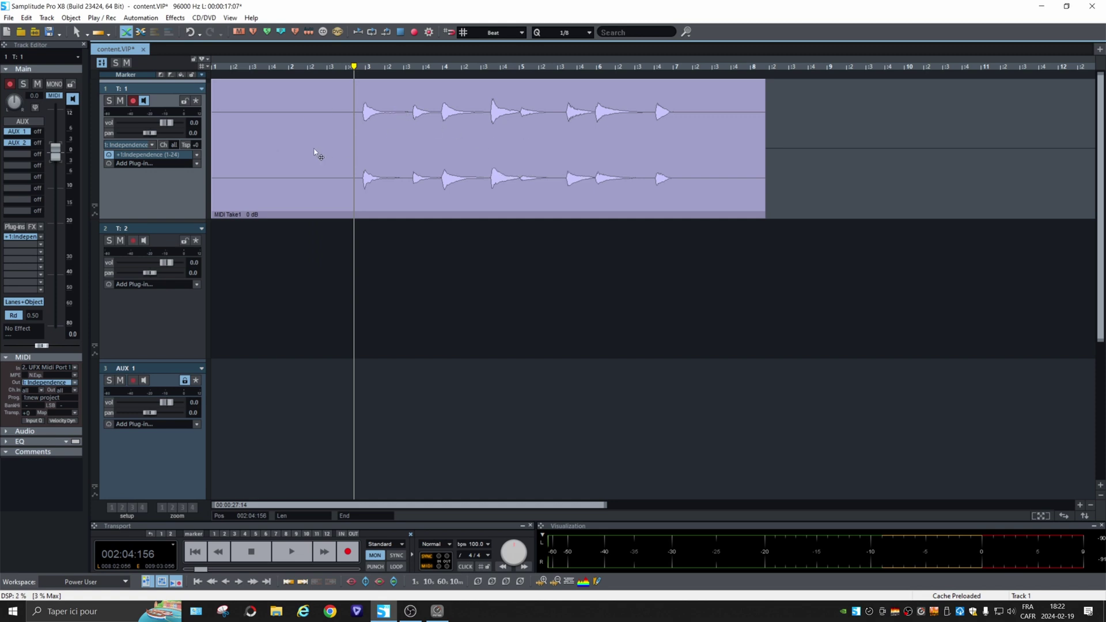
{"action": "key", "text": "space"}
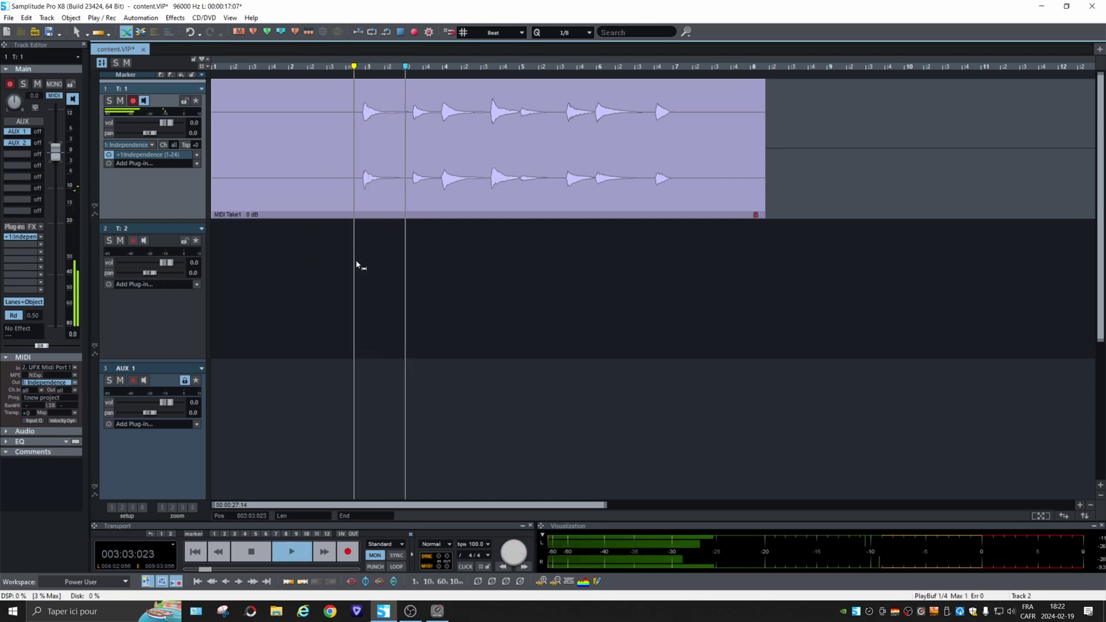
{"action": "key", "text": "space"}
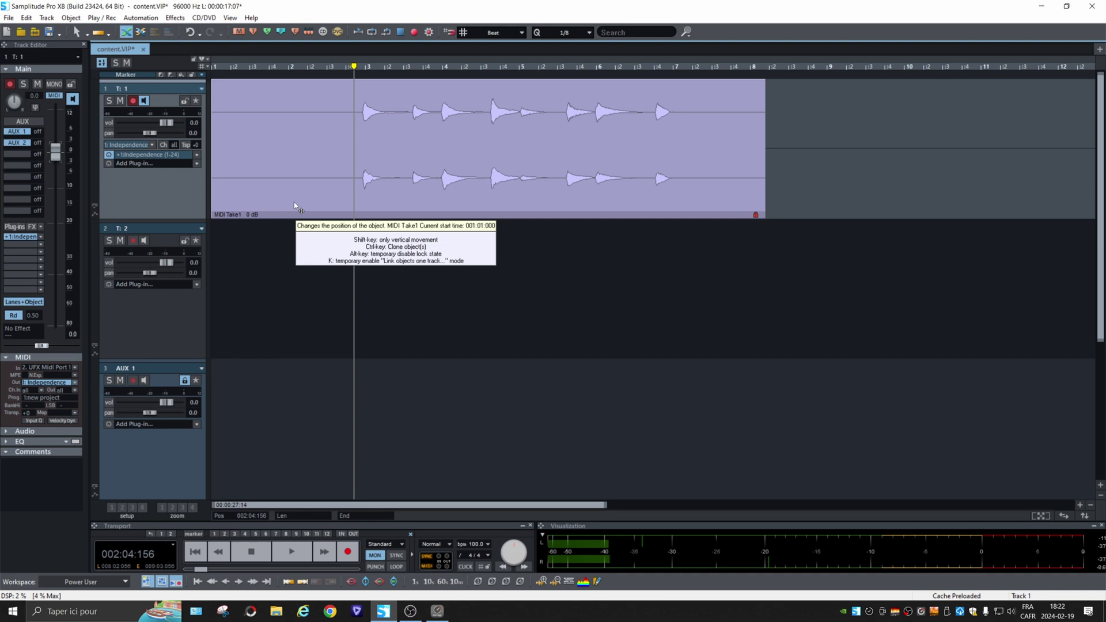
Step: Clone MIDI Take1 onto track 2, unfreeze track 1, and reopen its Independence instrument
{"action": "left_click_drag", "start_coordinate": [294, 205], "coordinate": [296, 235]}
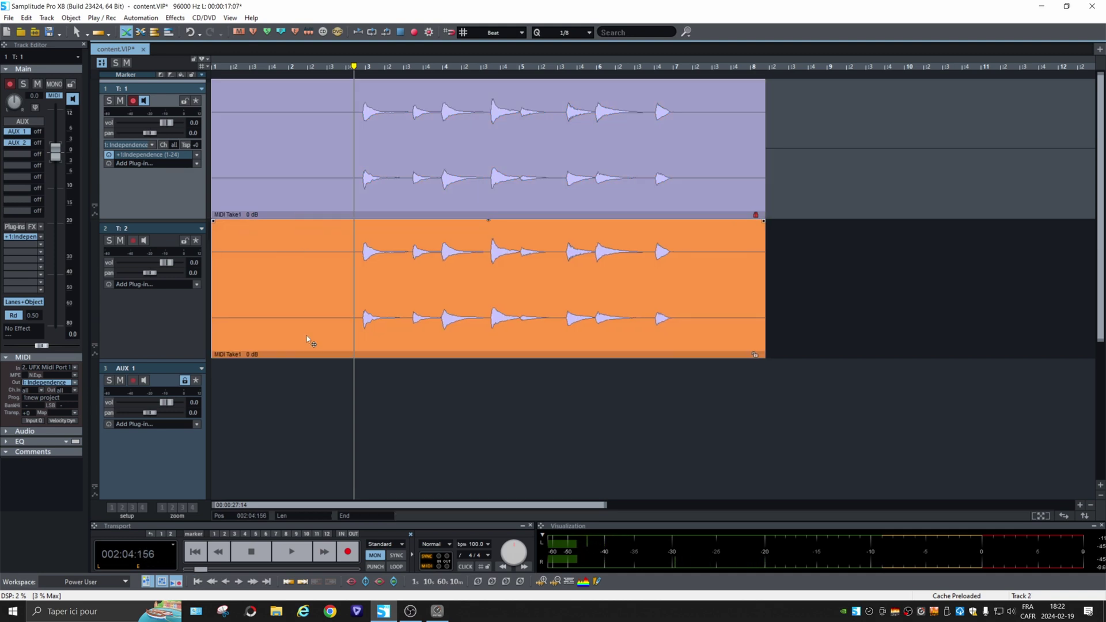
{"action": "right_click", "coordinate": [183, 191]}
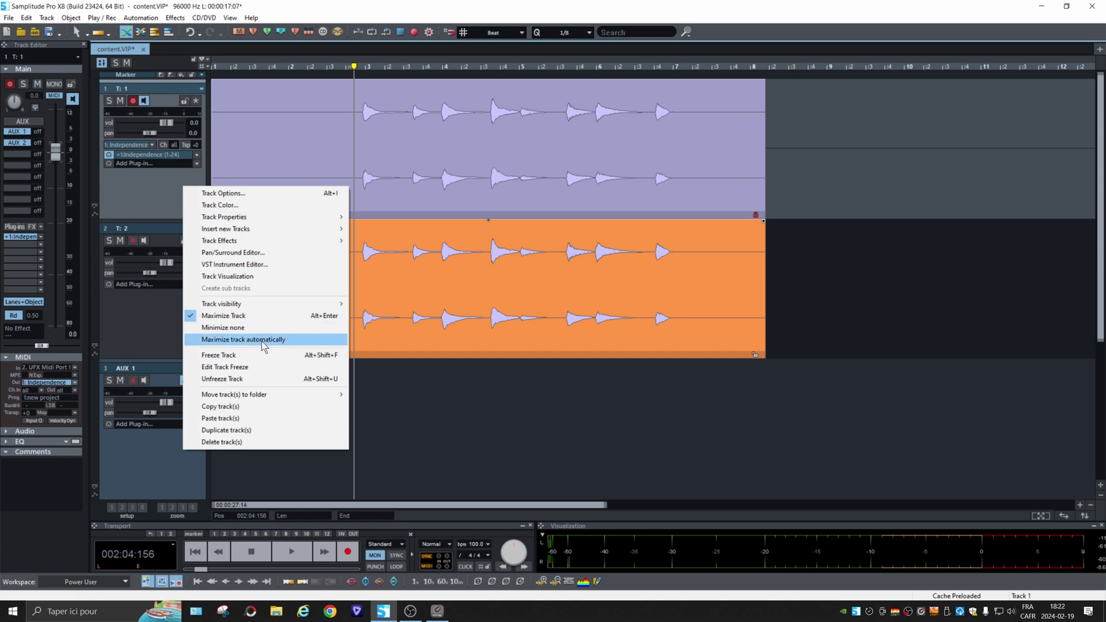
{"action": "left_click", "coordinate": [175, 206]}
{"action": "right_click", "coordinate": [172, 197]}
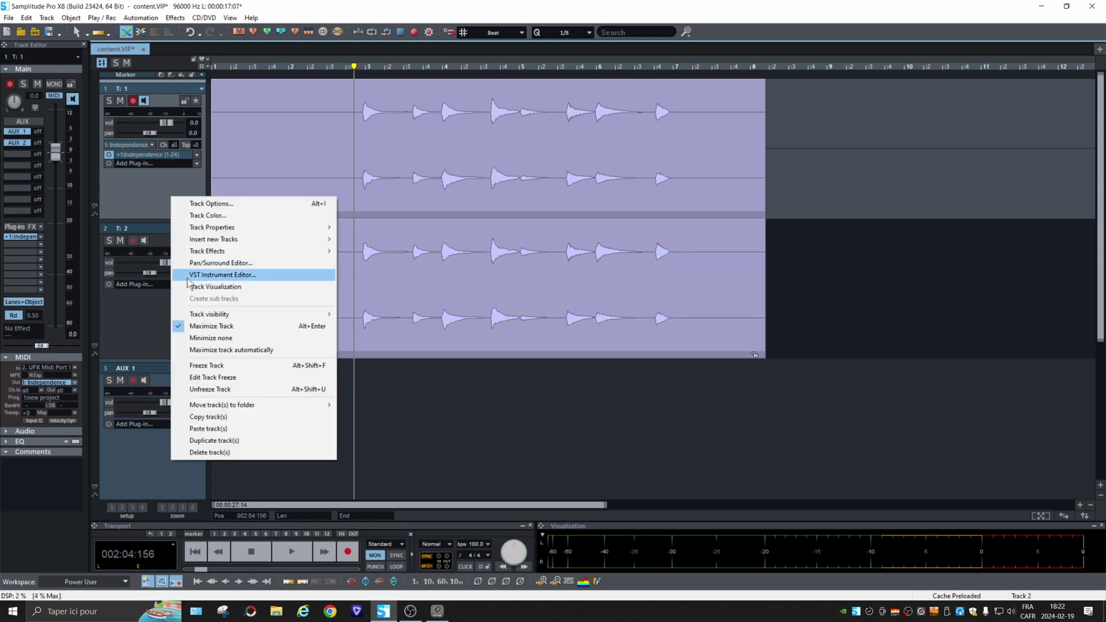
{"action": "left_click", "coordinate": [230, 389]}
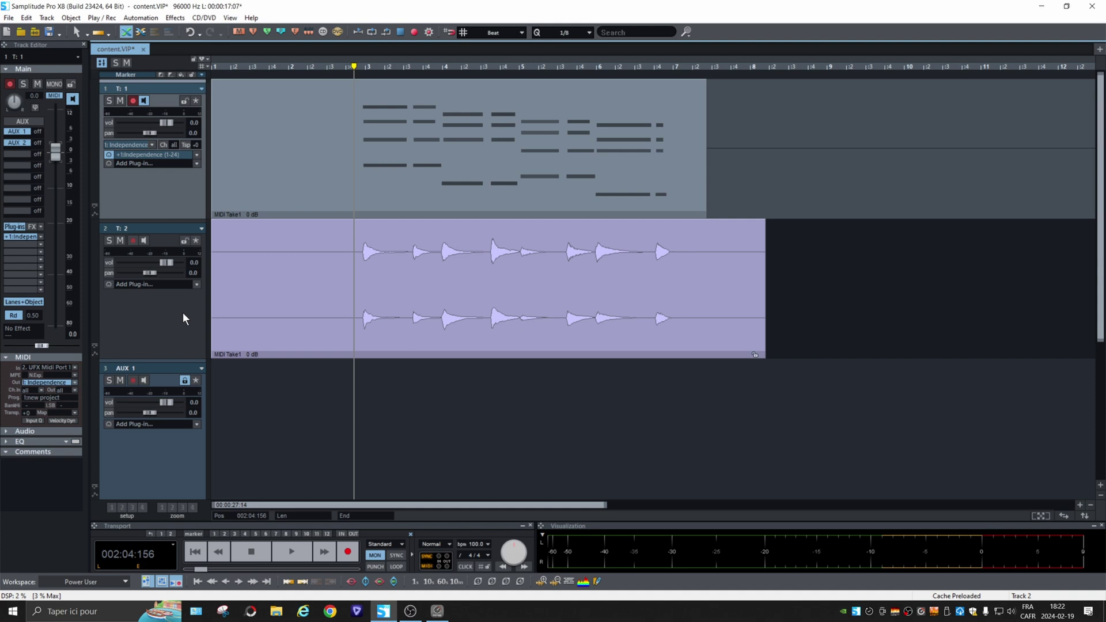
{"action": "left_click", "coordinate": [181, 156]}
Step: Load the Classic Synth program from 14 Synthesizers into track 1's Independence instrument
{"action": "left_click", "coordinate": [653, 139]}
{"action": "mouse_move", "coordinate": [904, 396]}
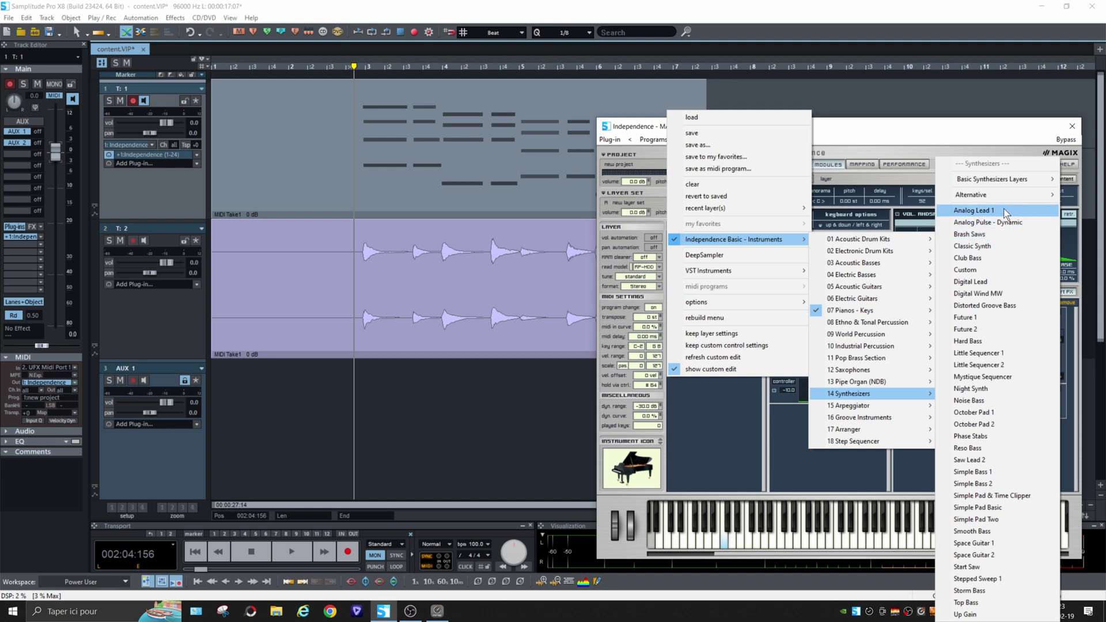
{"action": "left_click", "coordinate": [976, 247]}
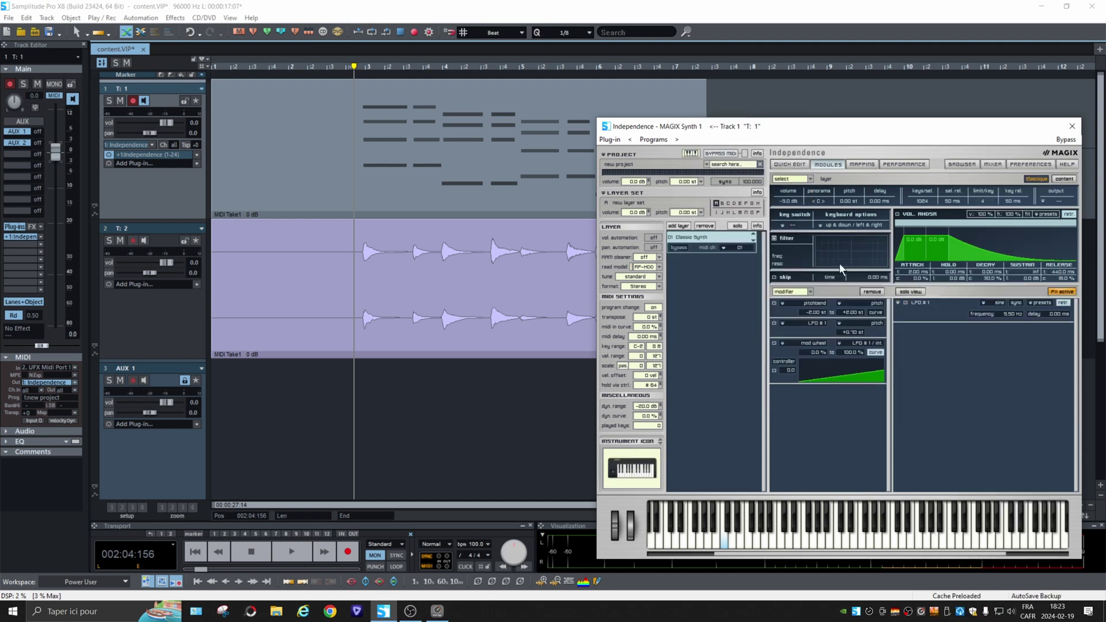
Step: Solo tracks 1 and 2, lower track 1's volume to -27.1 dB during playback, and close the instrument
{"action": "left_click", "coordinate": [109, 101]}
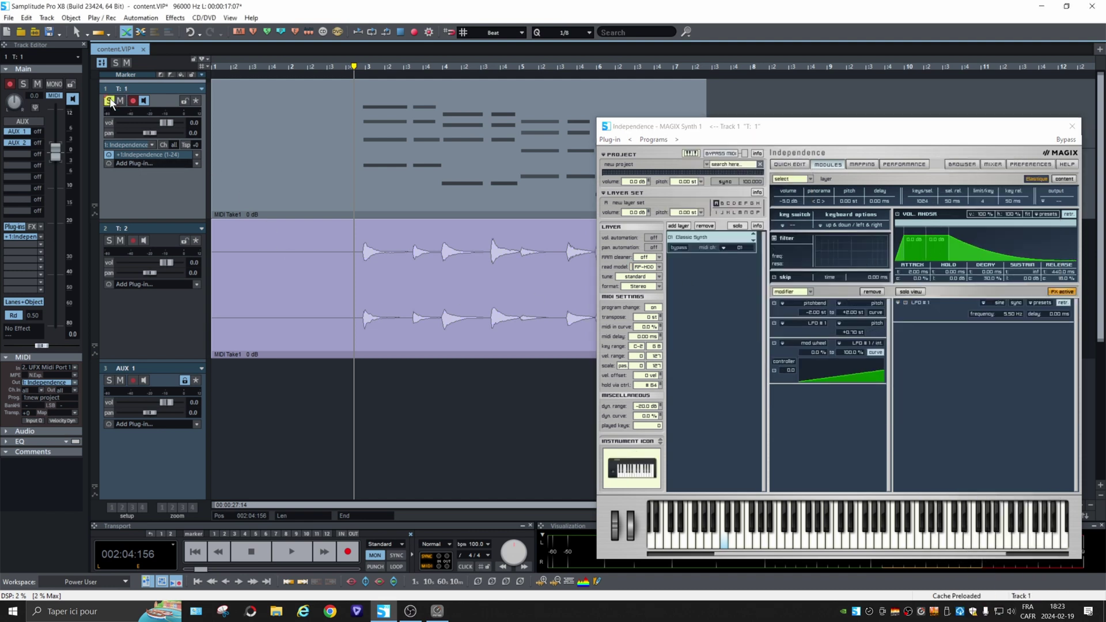
{"action": "key", "text": "space"}
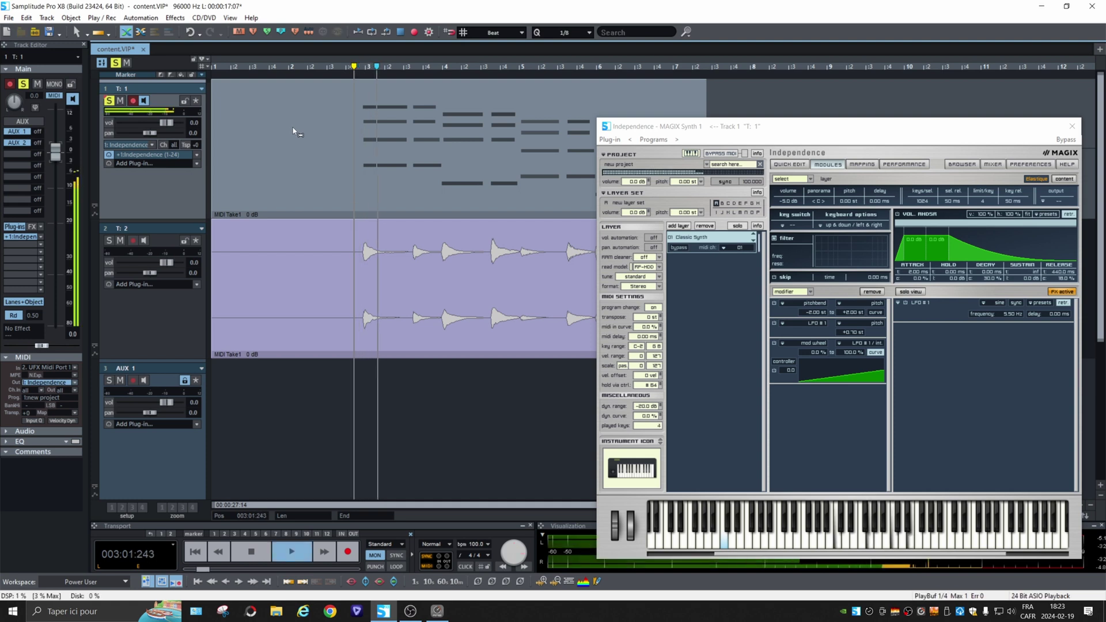
{"action": "left_click_drag", "start_coordinate": [168, 123], "coordinate": [160, 124]}
{"action": "left_click", "coordinate": [108, 241]}
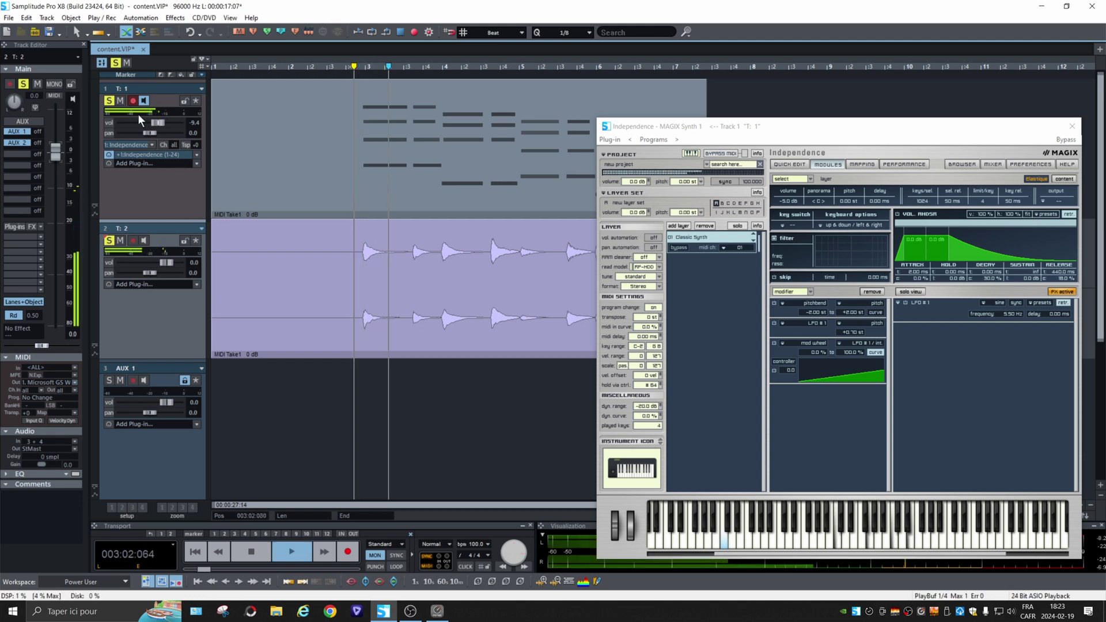
{"action": "left_click_drag", "start_coordinate": [157, 123], "coordinate": [144, 123]}
{"action": "key", "text": "space"}
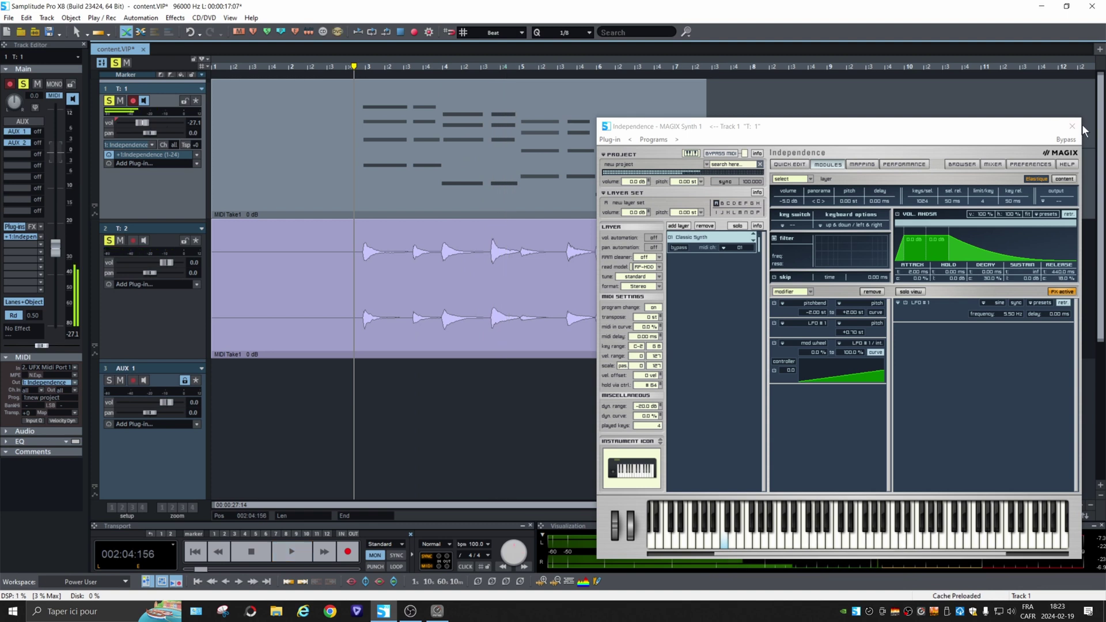
{"action": "left_click", "coordinate": [1071, 126]}
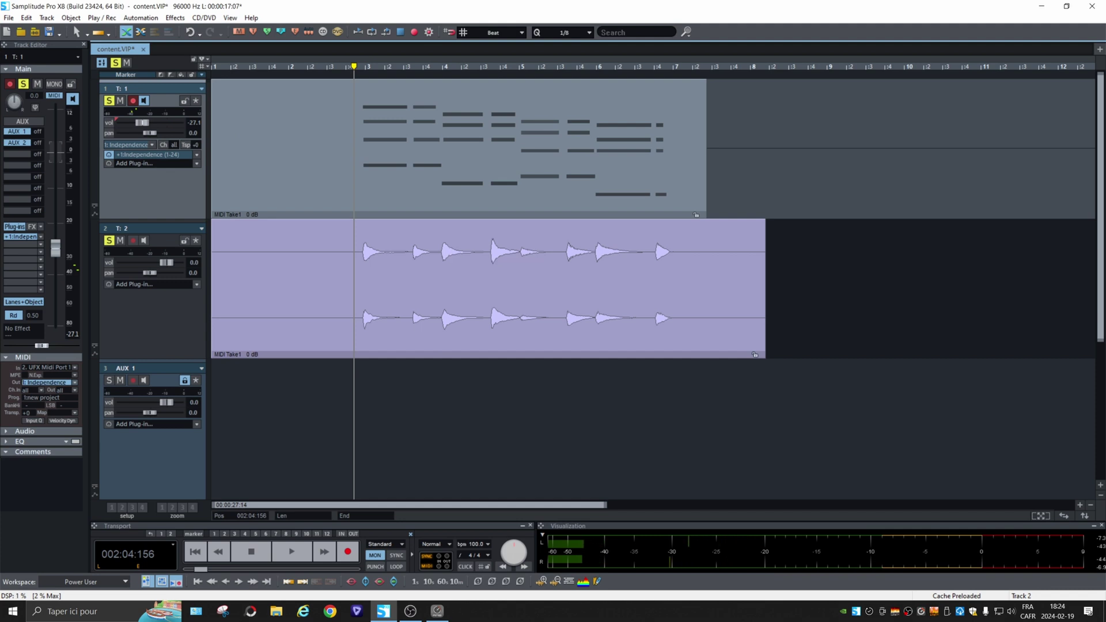
Step: Float the mixer and set T: 1's MIDI input to UFX Midi Port 2
{"action": "key", "text": "m"}
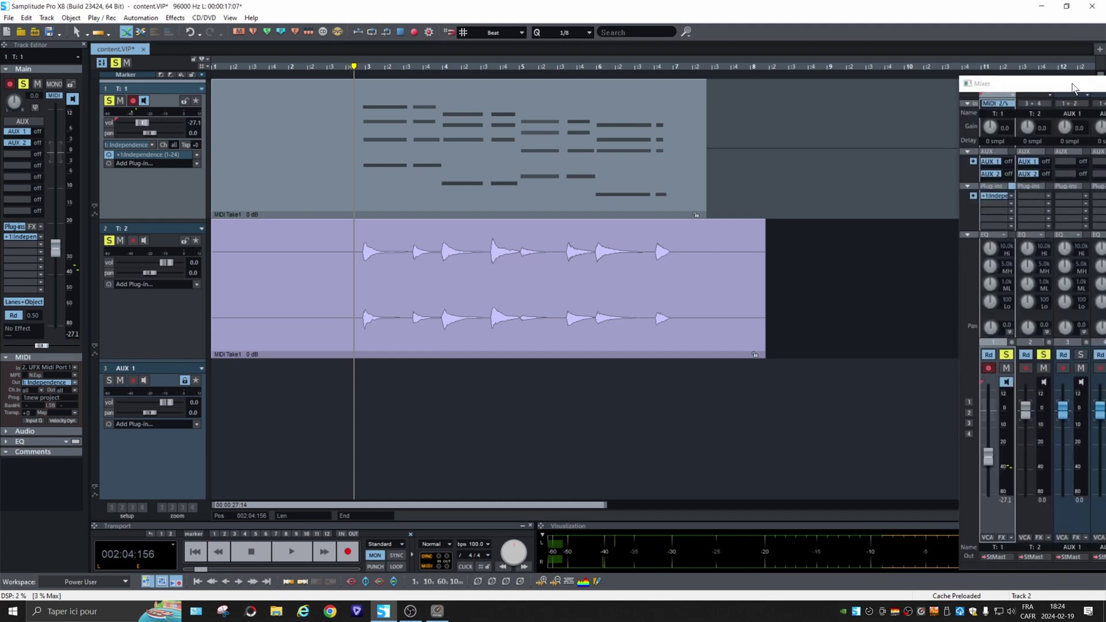
{"action": "left_click_drag", "start_coordinate": [980, 86], "coordinate": [846, 81]}
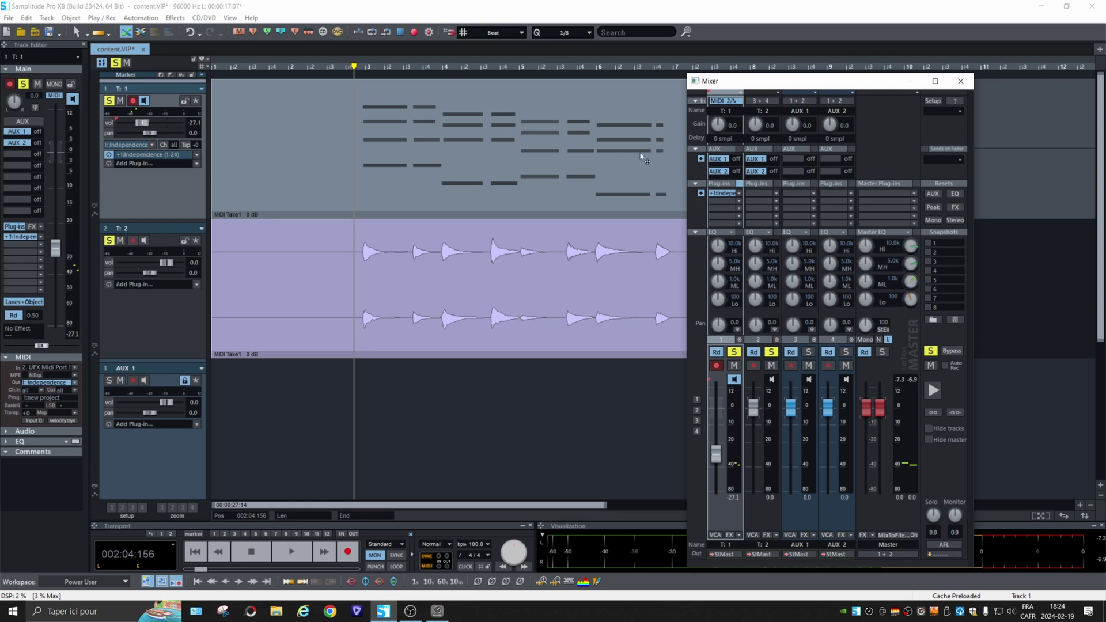
{"action": "left_click", "coordinate": [720, 103]}
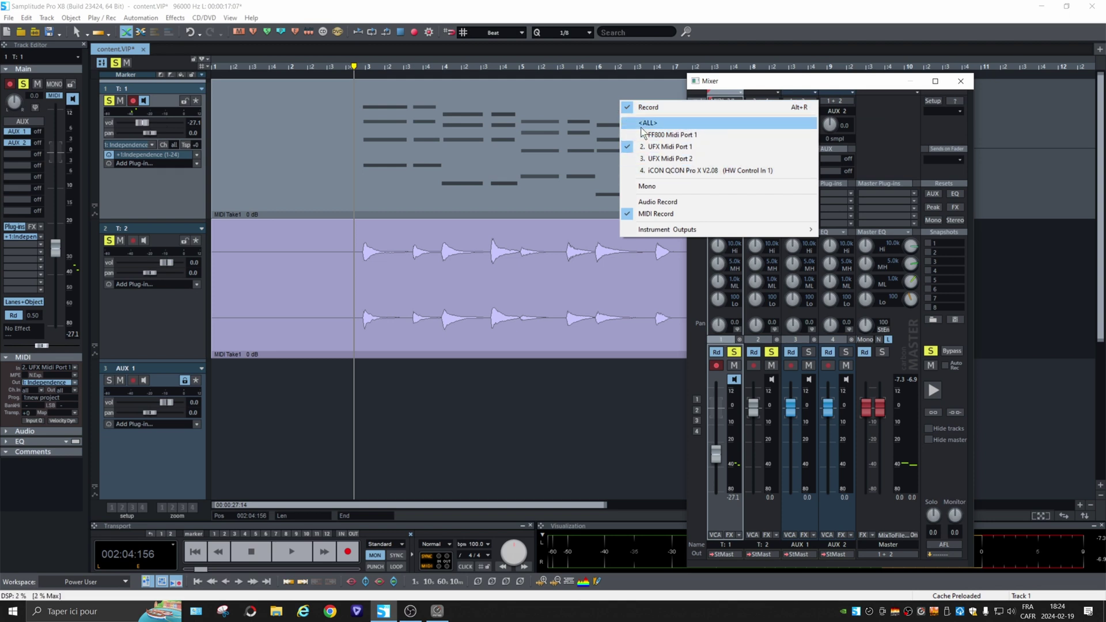
{"action": "left_click", "coordinate": [686, 159]}
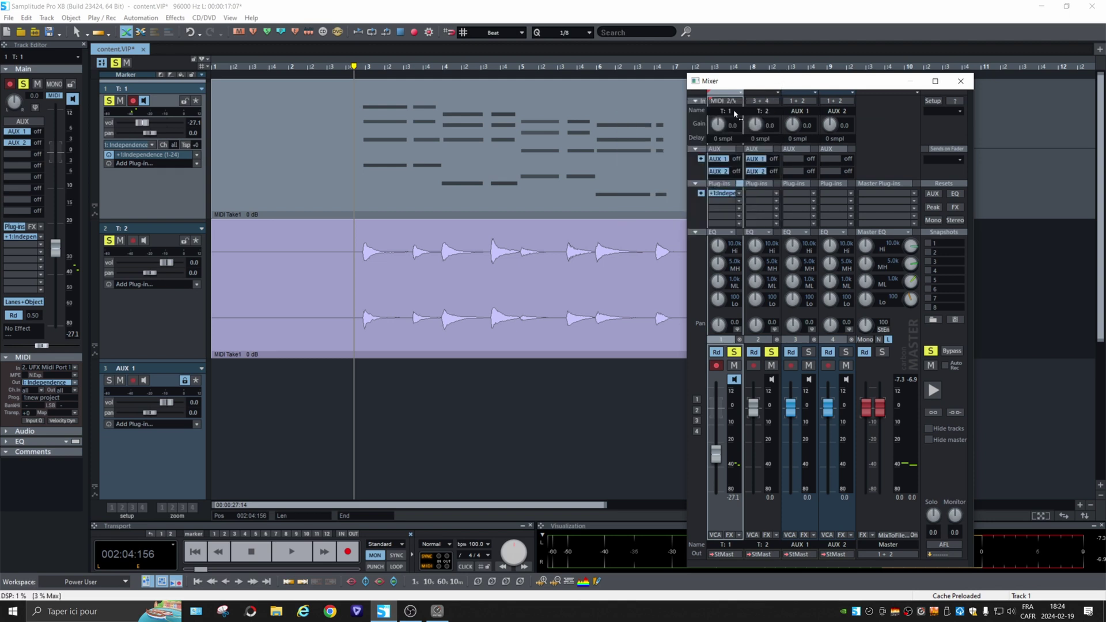
Step: Set T: 2's recording input to Tracks > T: 1
{"action": "left_click", "coordinate": [769, 101]}
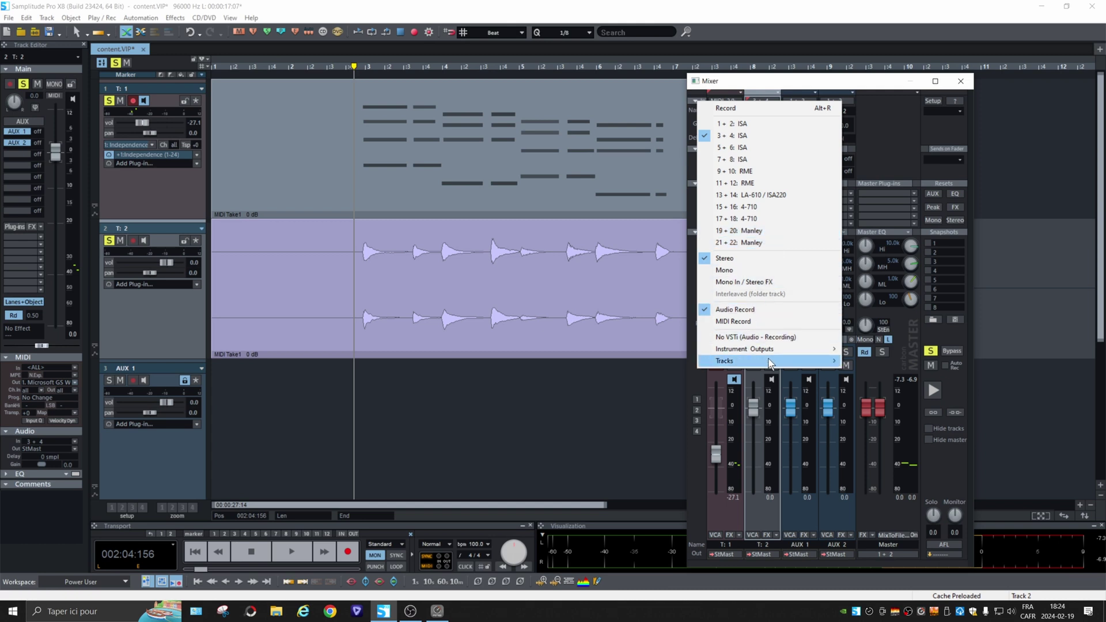
{"action": "mouse_move", "coordinate": [770, 362]}
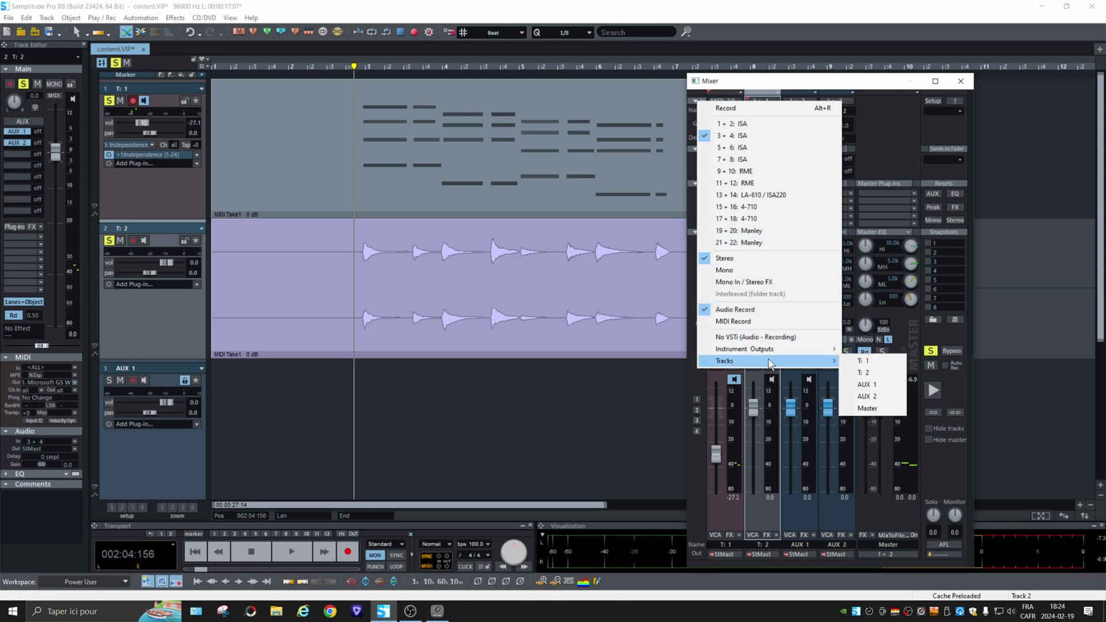
{"action": "left_click", "coordinate": [881, 361]}
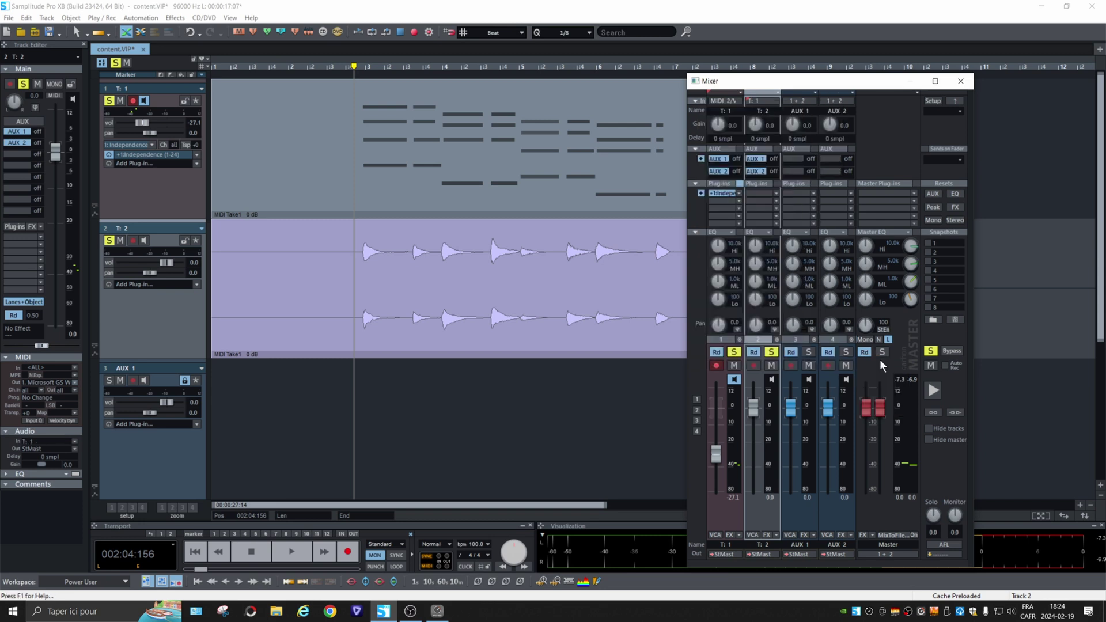
Step: Close the mixer and move track 1's MIDI object later, to around bar 7
{"action": "left_click", "coordinate": [960, 81]}
{"action": "left_click", "coordinate": [348, 173]}
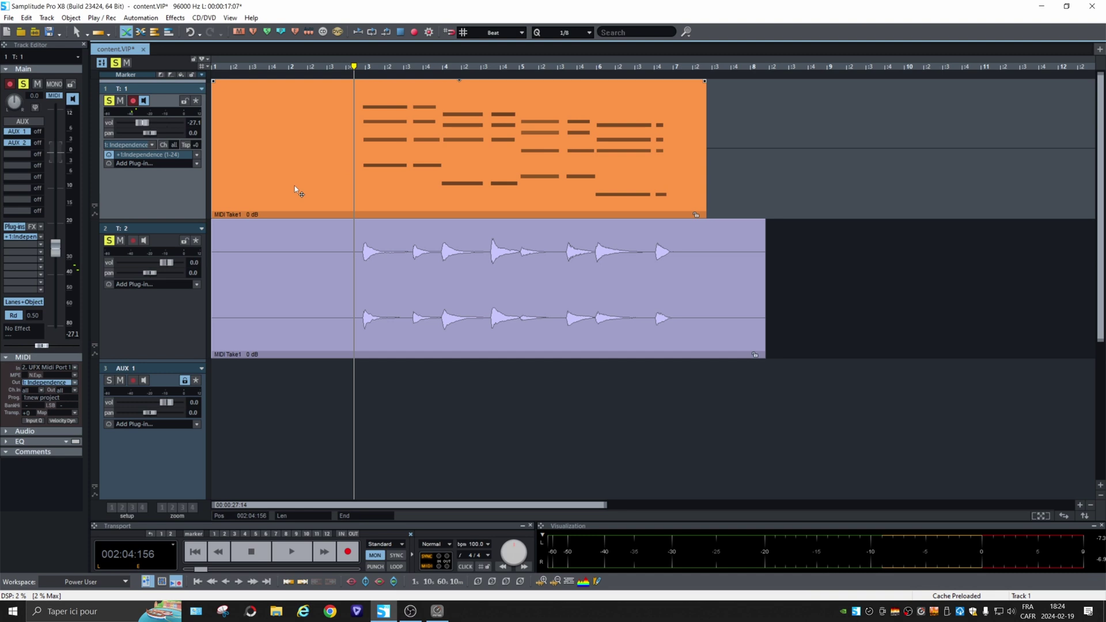
{"action": "left_click_drag", "start_coordinate": [300, 188], "coordinate": [813, 184]}
Step: Arm track 2 and record track 1's synth output from around bar 9 as Take04
{"action": "left_click", "coordinate": [865, 67]}
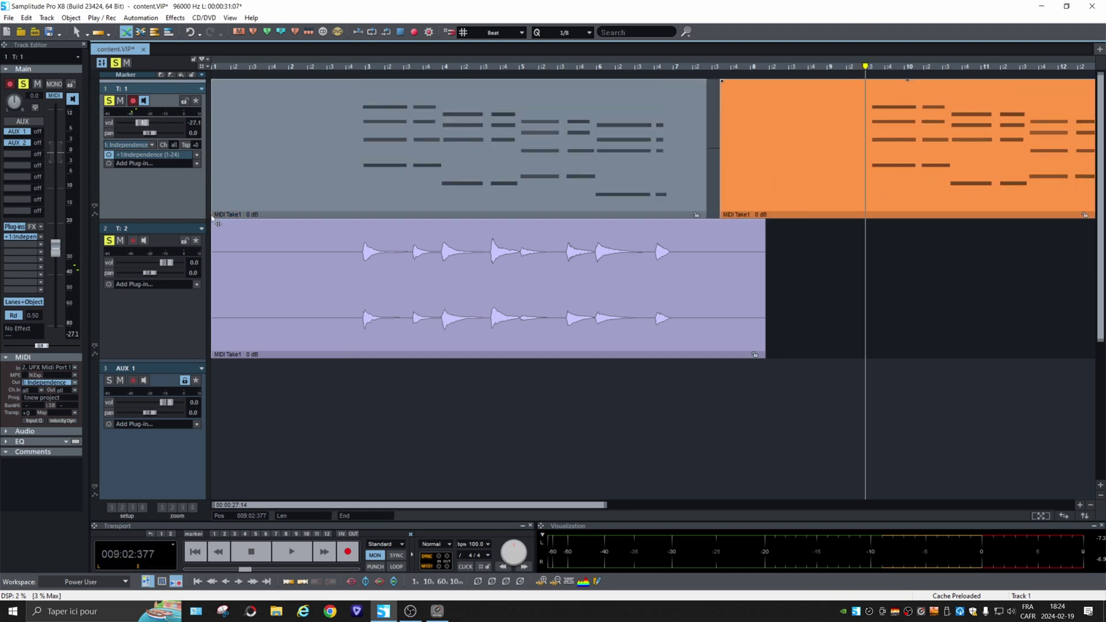
{"action": "left_click", "coordinate": [133, 242]}
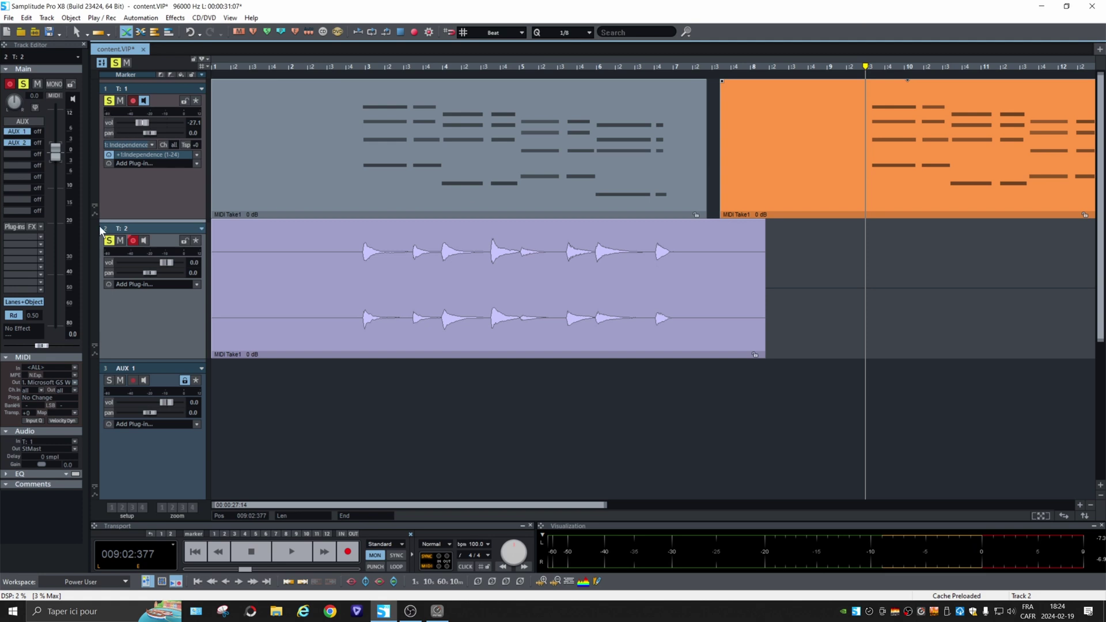
{"action": "key", "text": "r"}
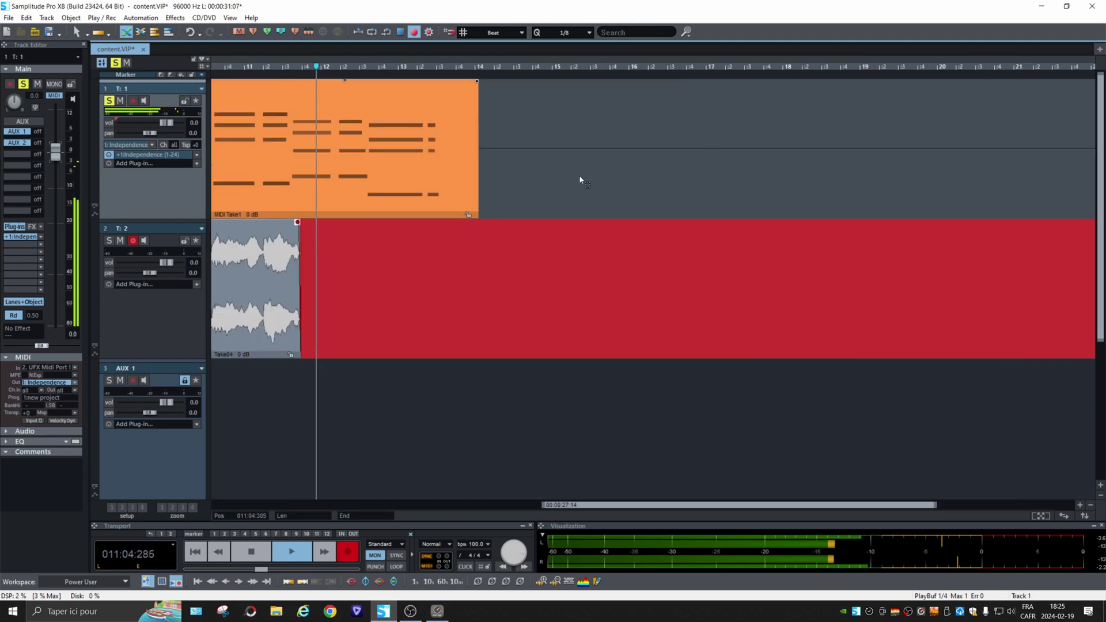
{"action": "key", "text": "space"}
{"action": "left_click_drag", "start_coordinate": [596, 507], "coordinate": [423, 504]}
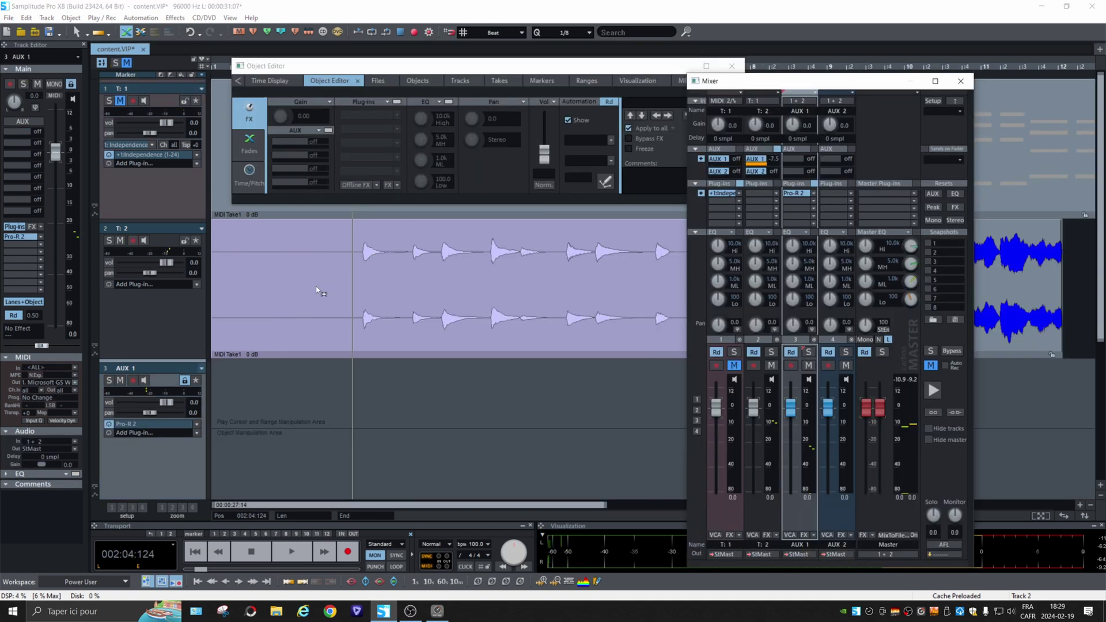
Step: Freeze the AUX 1 reverb track into audio and audition it soloed
{"action": "right_click", "coordinate": [171, 474]}
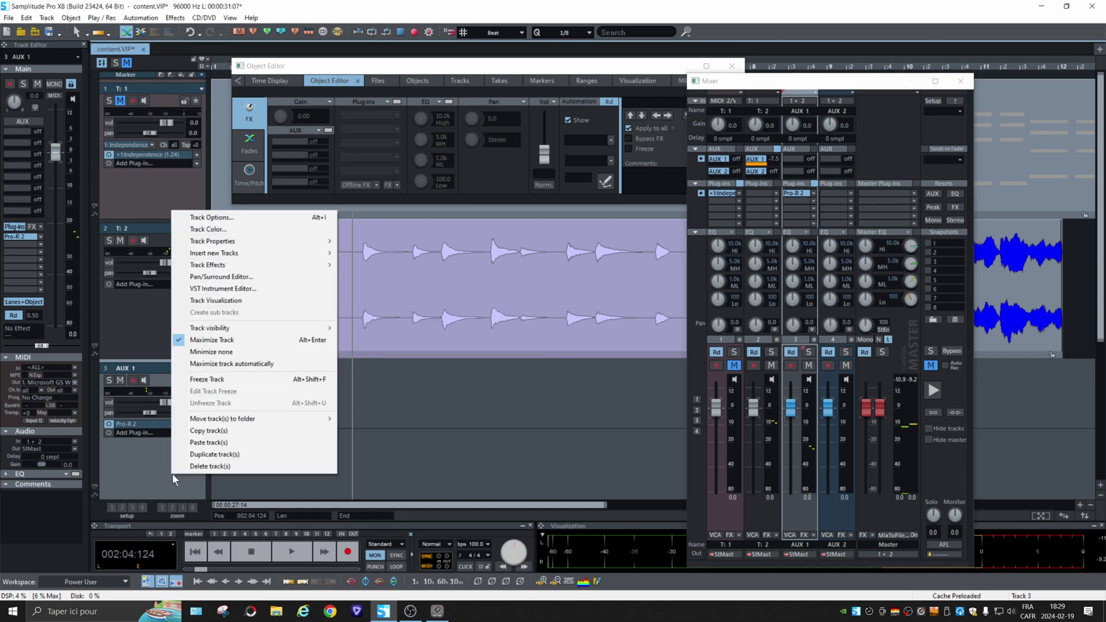
{"action": "left_click", "coordinate": [219, 379]}
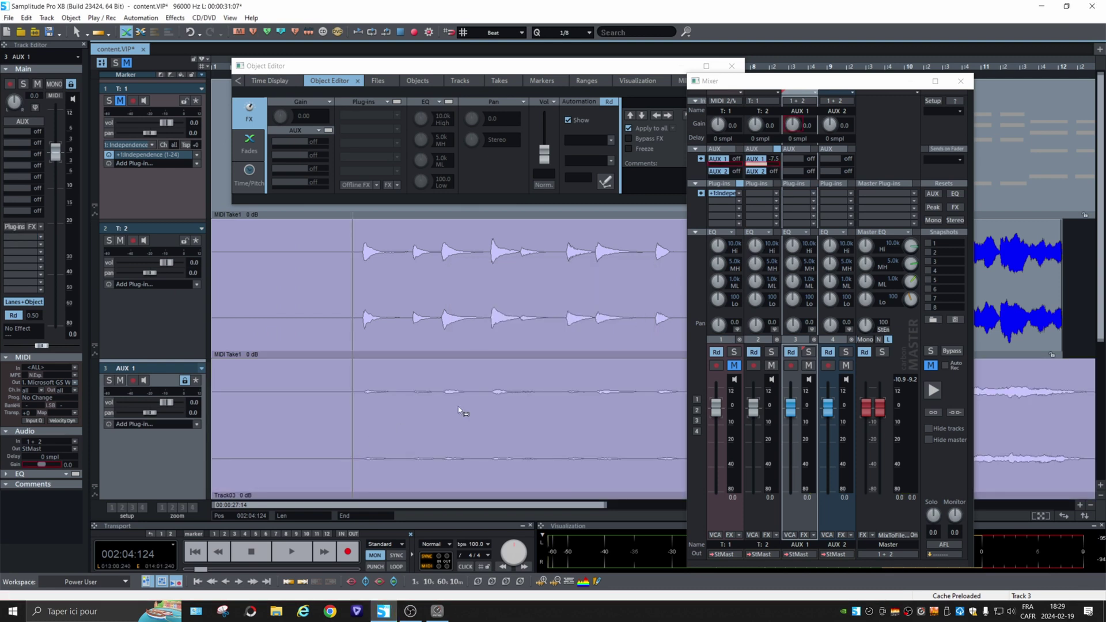
{"action": "left_click", "coordinate": [109, 380]}
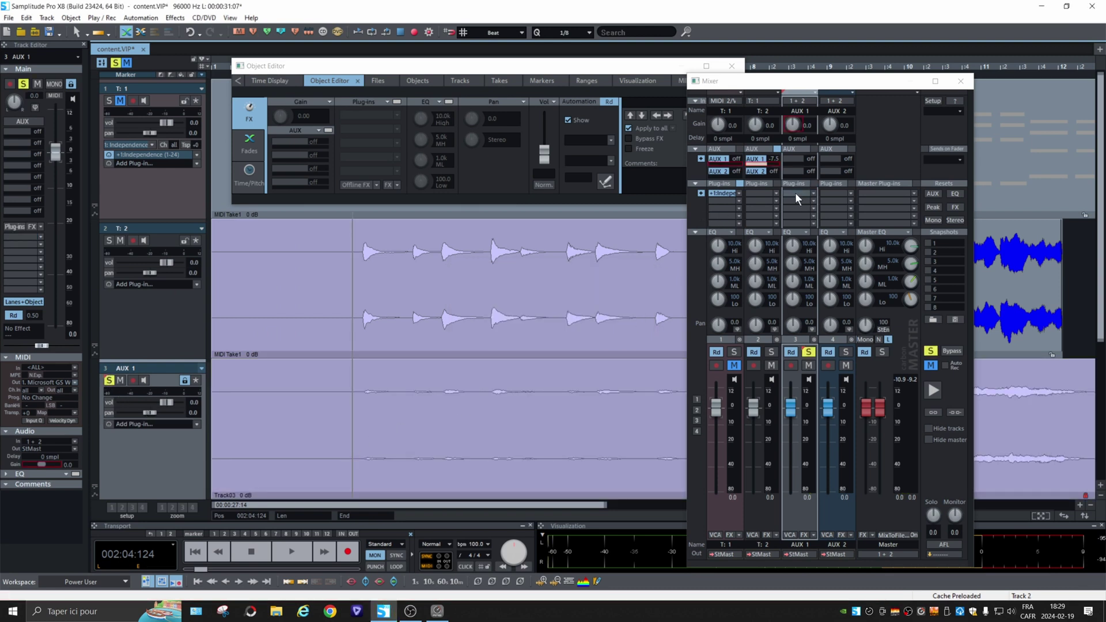
{"action": "key", "text": "space"}
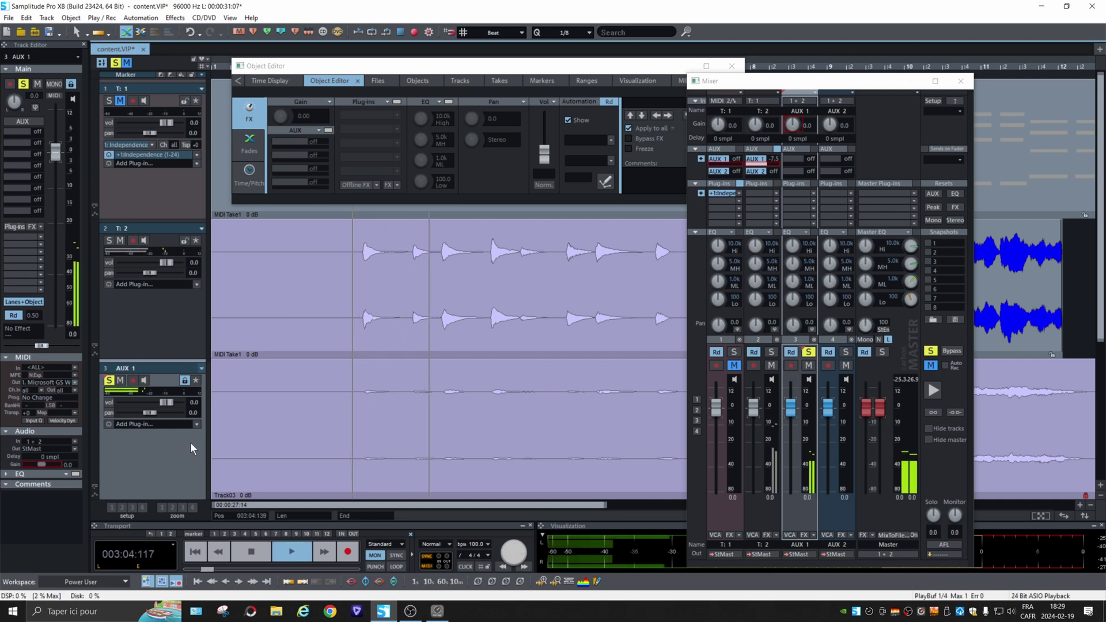
{"action": "key", "text": "space"}
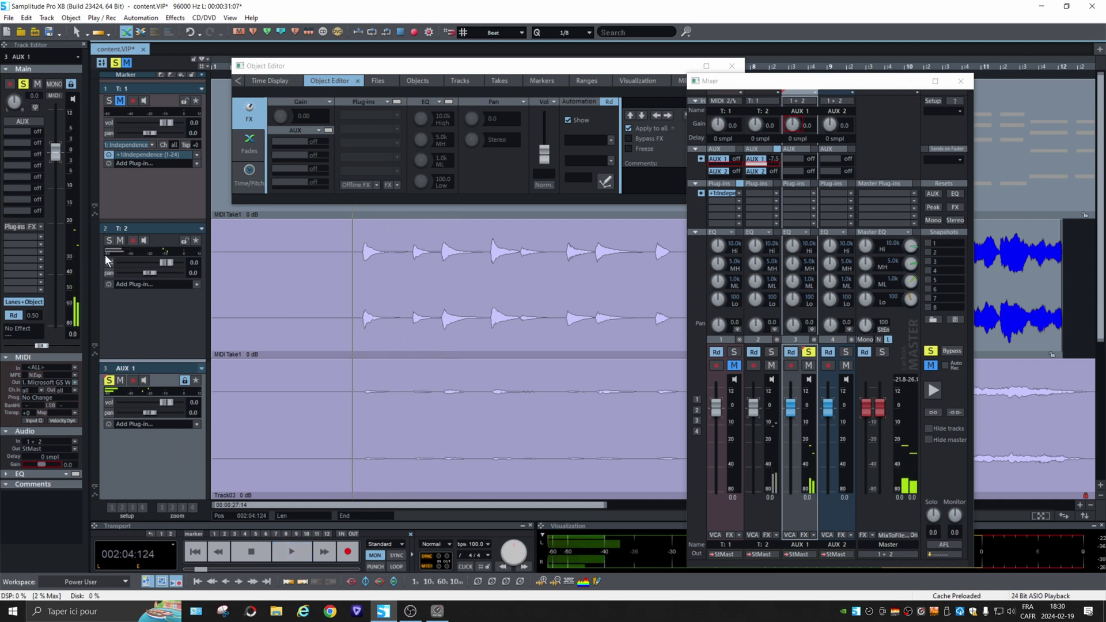
Step: Solo track 2 with AUX 1, set track 2's volume to -1.0 dB, then unsolo AUX 1
{"action": "left_click", "coordinate": [109, 241]}
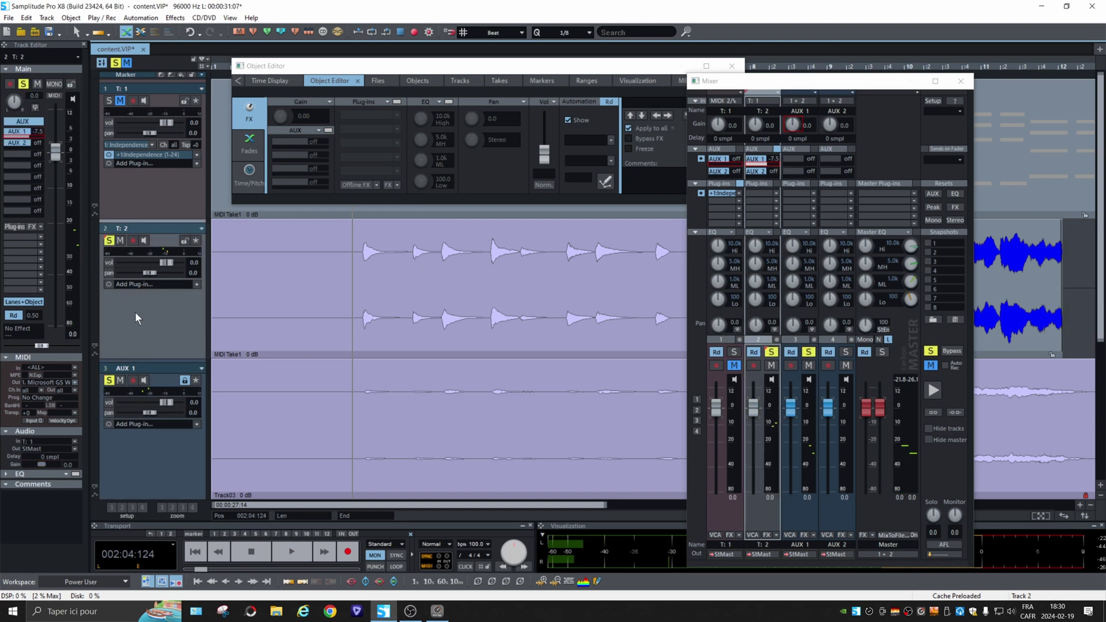
{"action": "key", "text": "space"}
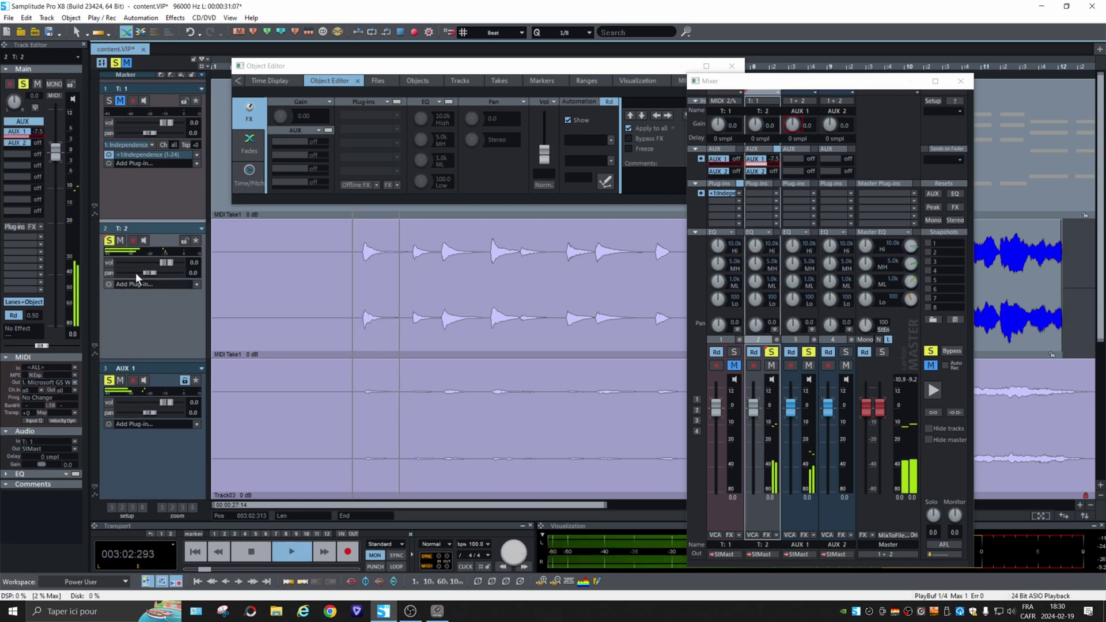
{"action": "mouse_move", "coordinate": [166, 263]}
{"action": "left_mouse_down"}
{"action": "mouse_move", "coordinate": [136, 264]}
{"action": "mouse_move", "coordinate": [166, 263]}
{"action": "left_mouse_up"}
{"action": "key", "text": "space"}
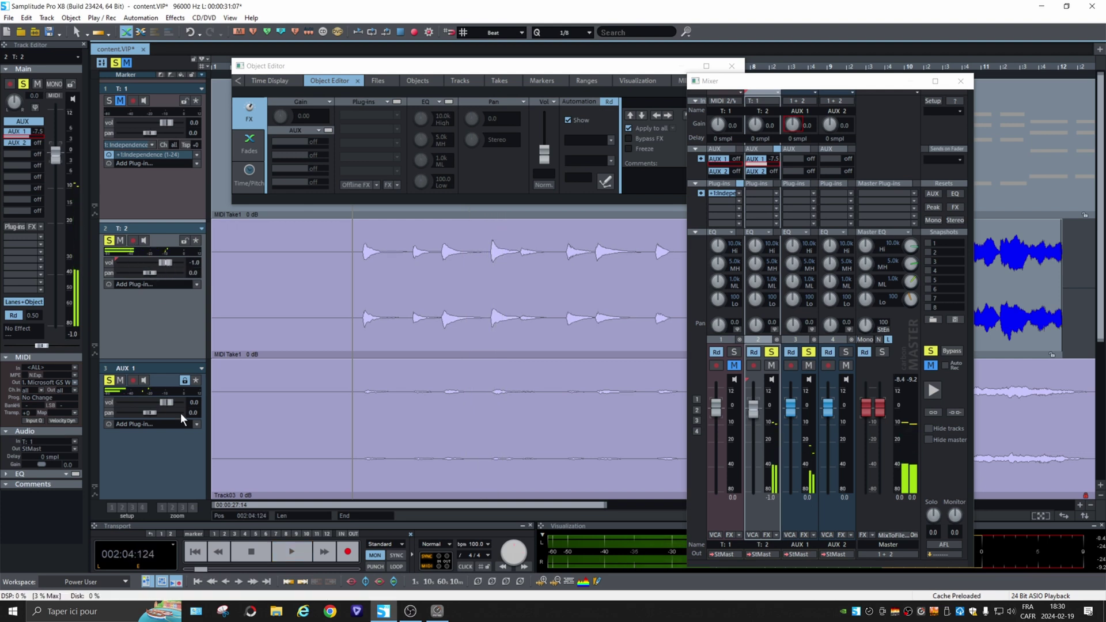
{"action": "left_click", "coordinate": [108, 381]}
Step: Unsolo track 2 and raise Submix Busses from 0 to 1 in Mixer Setup
{"action": "left_click", "coordinate": [109, 240]}
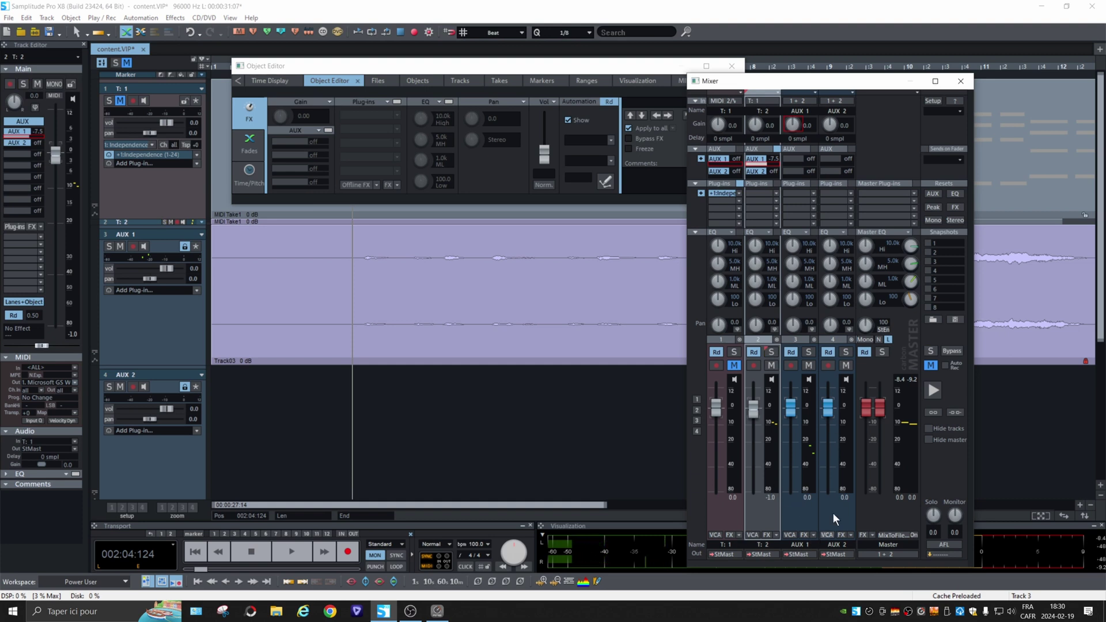
{"action": "left_click", "coordinate": [931, 101]}
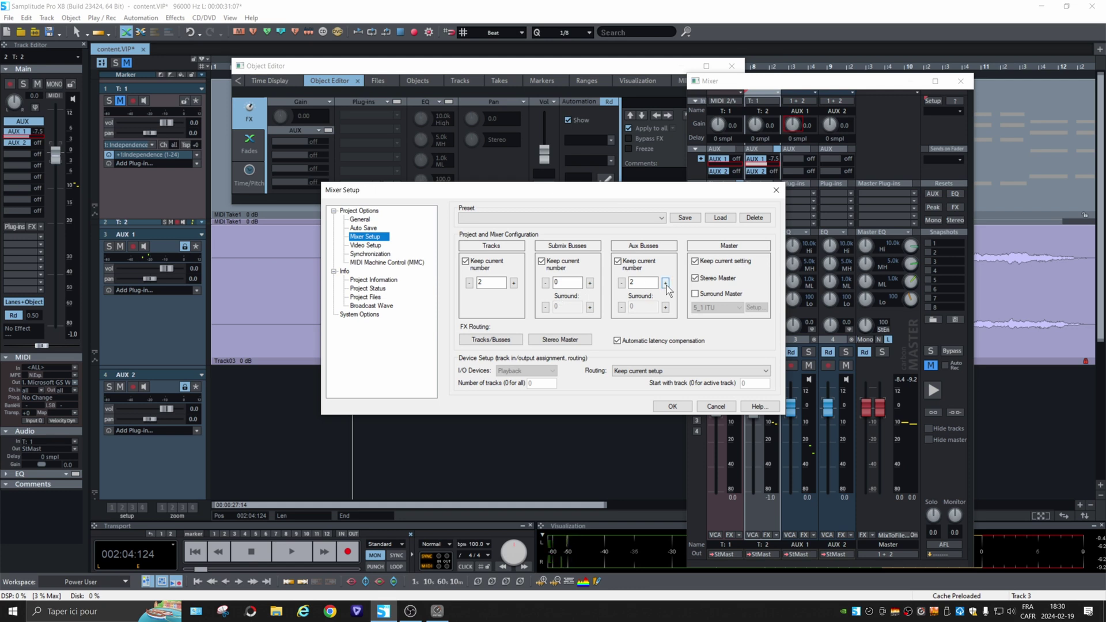
{"action": "left_click", "coordinate": [590, 283]}
{"action": "left_click", "coordinate": [672, 407]}
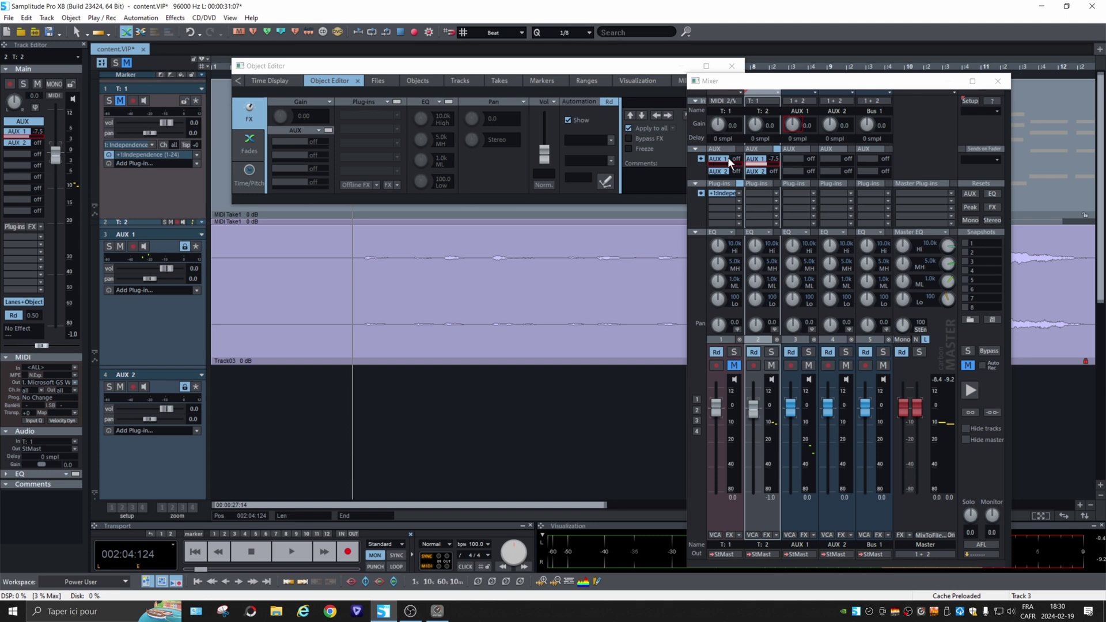
Step: Expand the mixer's AUX send section to show all sends, then collapse it to two rows
{"action": "left_click", "coordinate": [696, 148]}
{"action": "left_click", "coordinate": [696, 148]}
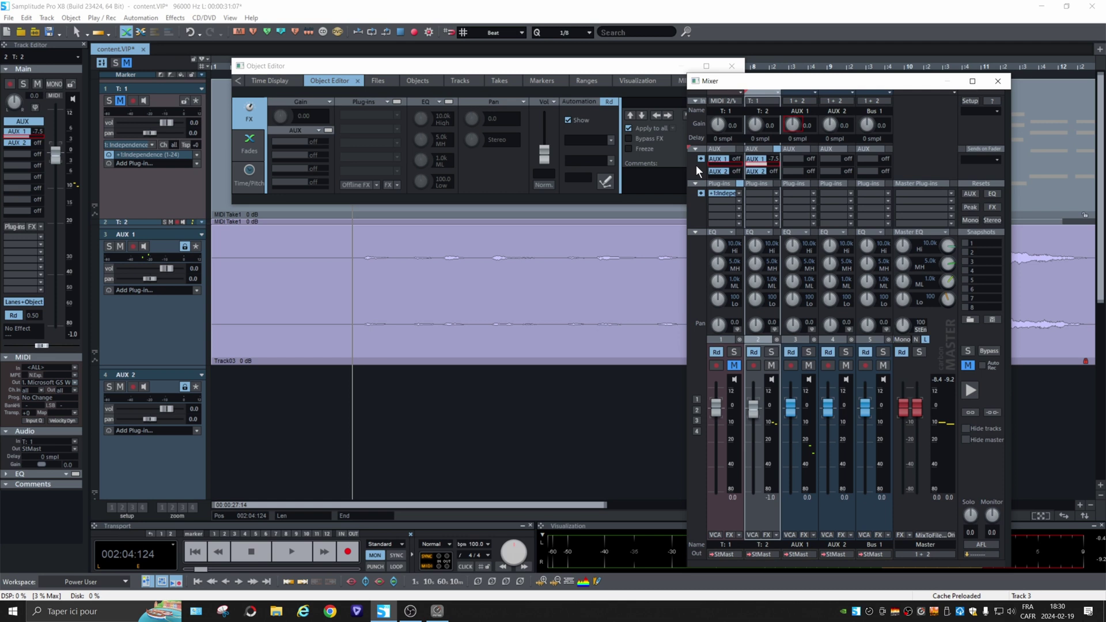
{"action": "left_click", "coordinate": [699, 154]}
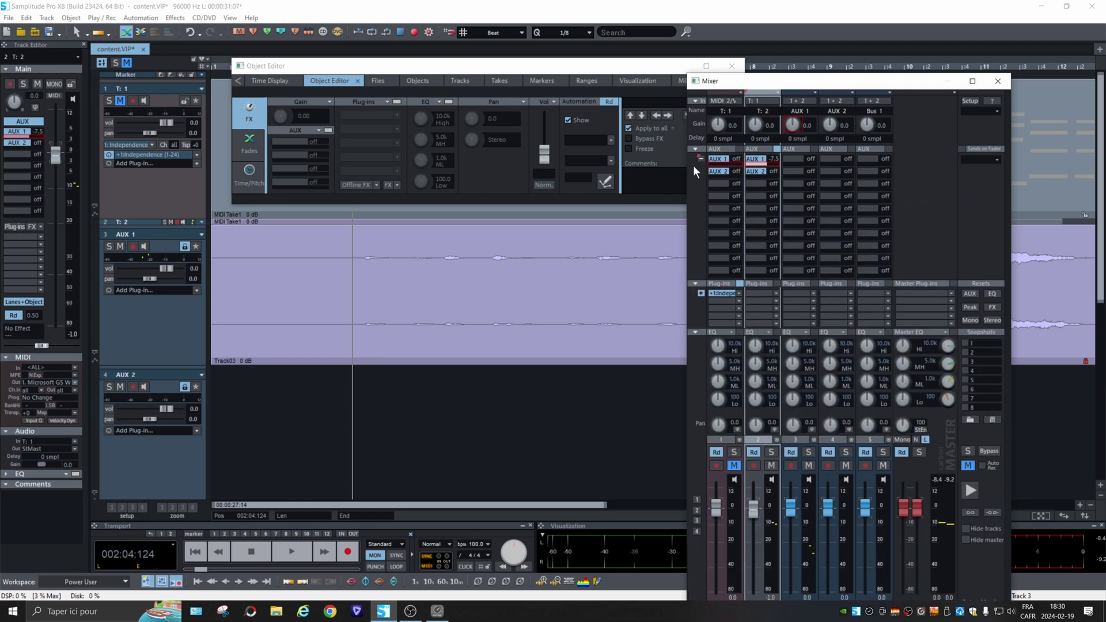
{"action": "left_click", "coordinate": [701, 158]}
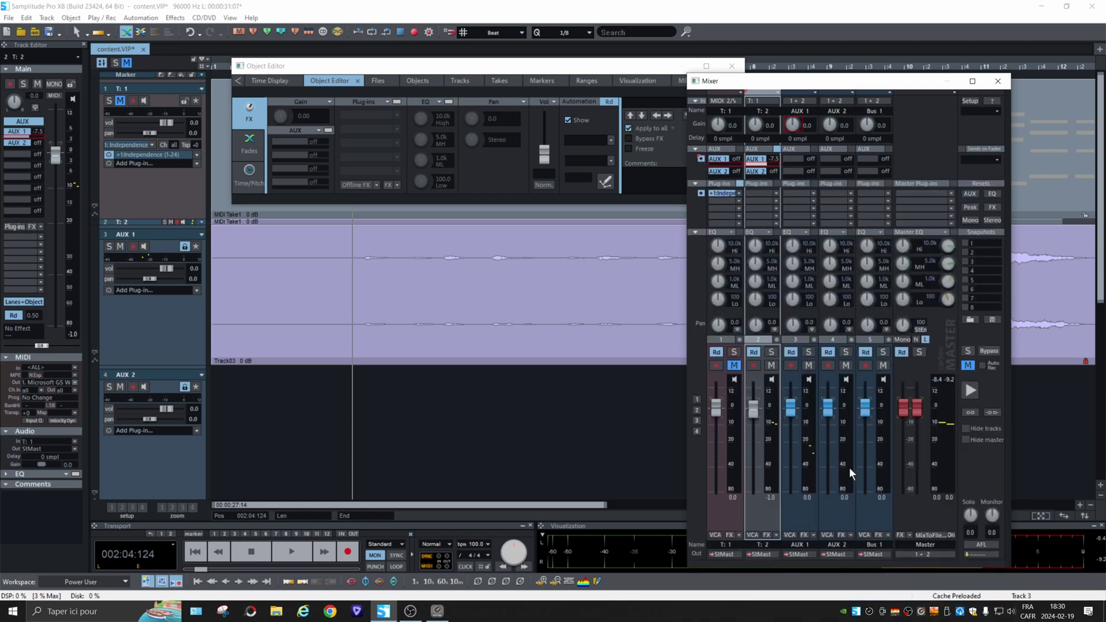
Step: Bring up the routing options on T: 2's AUX 1 send
{"action": "right_click", "coordinate": [762, 159]}
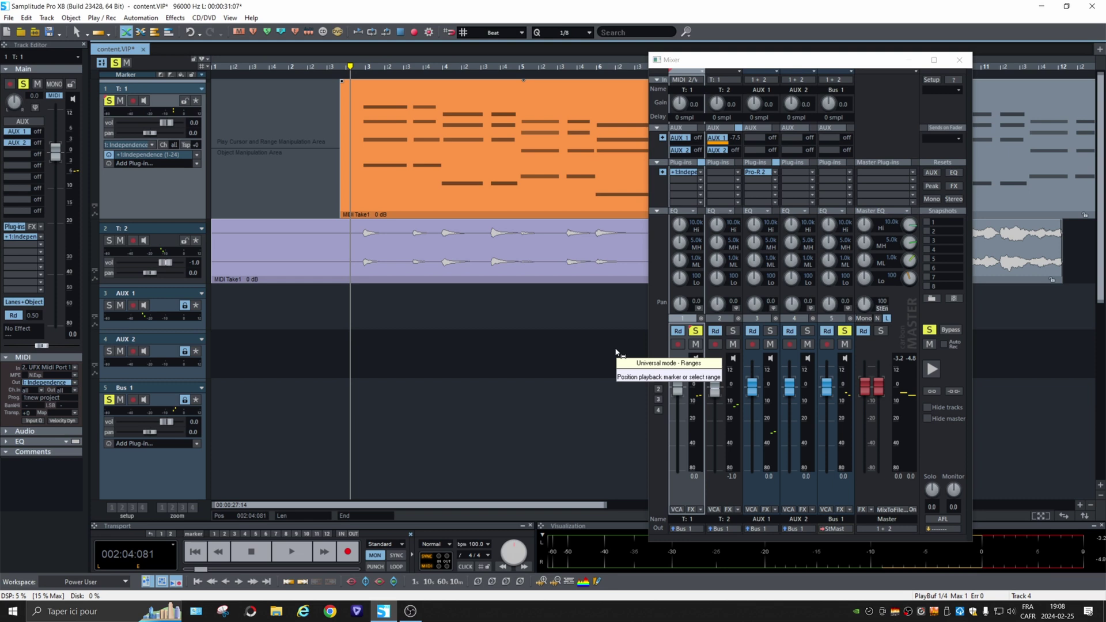
Step: Send T: 1 into AUX 1, solo AUX 1, unsolo T: 1, and listen to the reverb return alone
{"action": "key", "text": "space"}
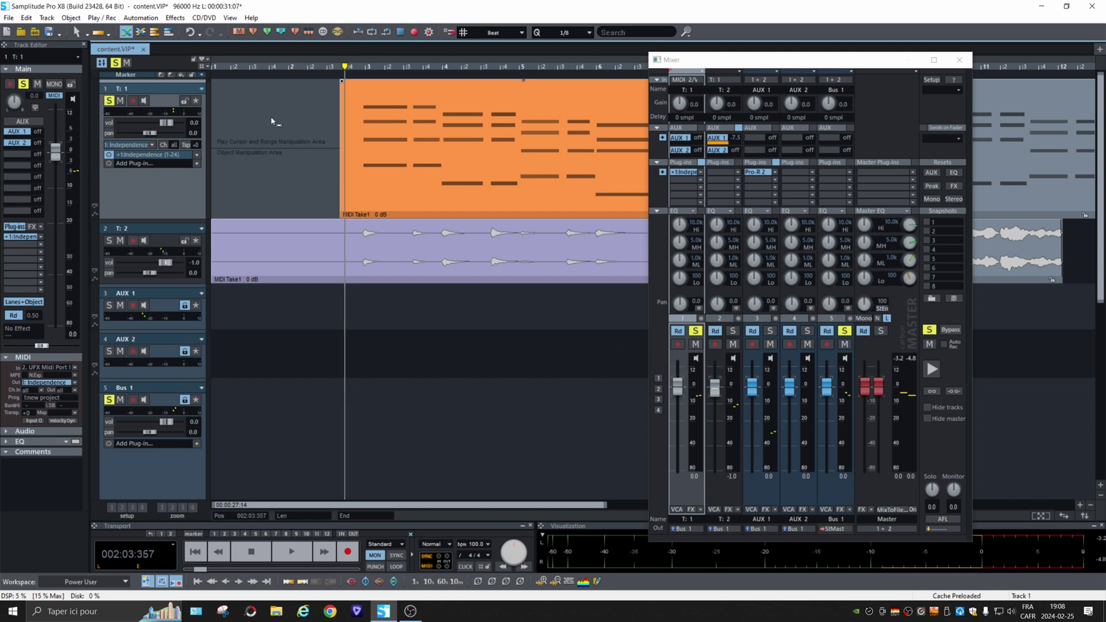
{"action": "key", "text": "space"}
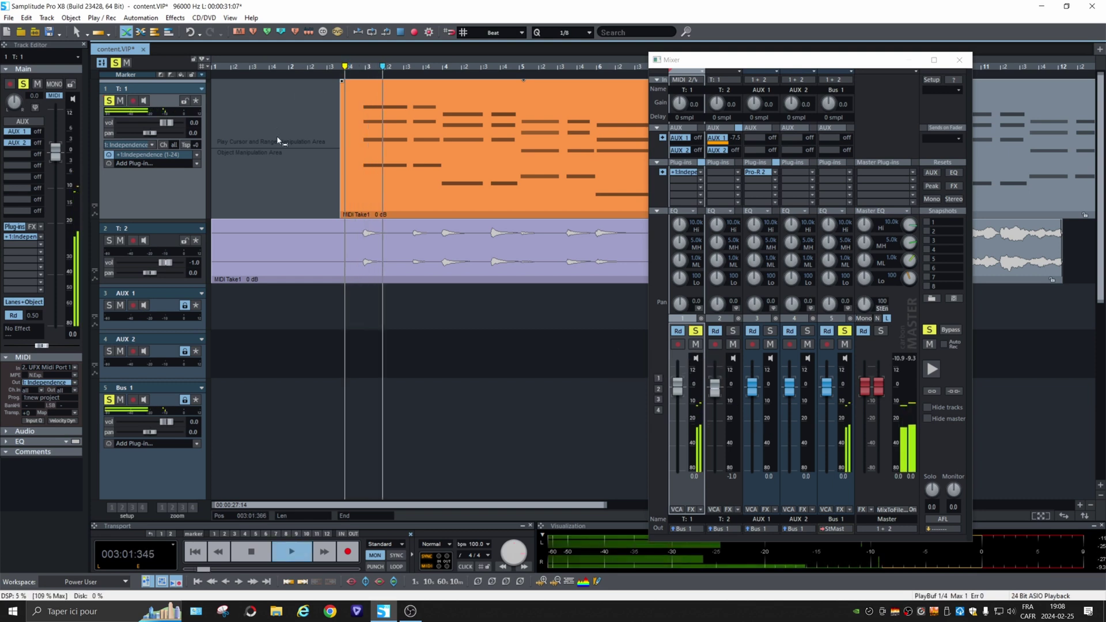
{"action": "key", "text": "space"}
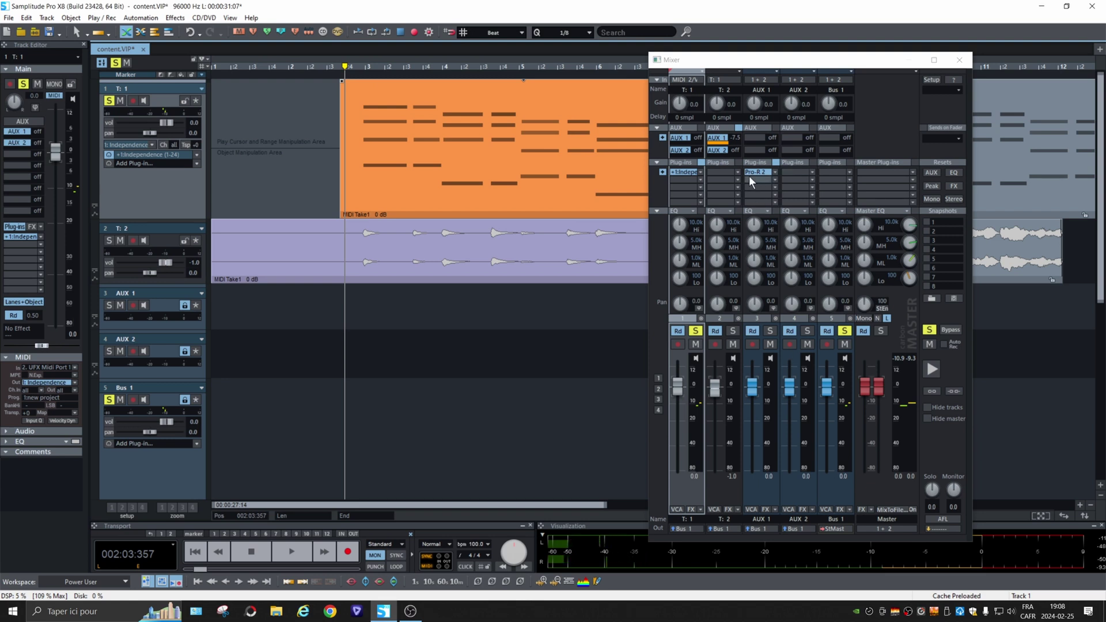
{"action": "left_click_drag", "start_coordinate": [683, 139], "coordinate": [702, 149]}
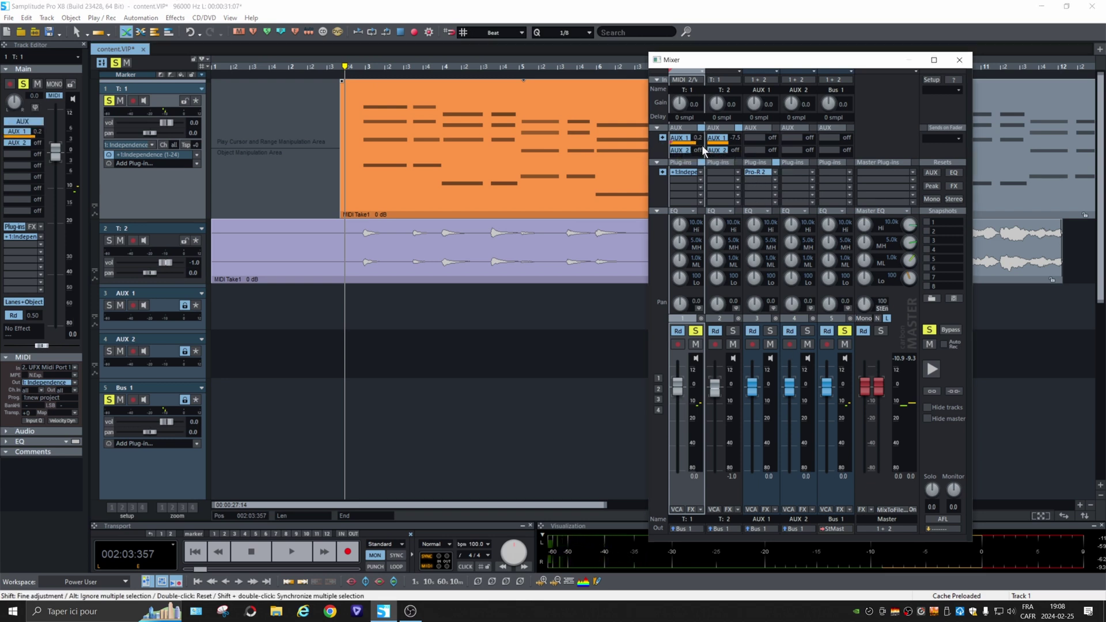
{"action": "left_click", "coordinate": [770, 332]}
{"action": "key", "text": "space"}
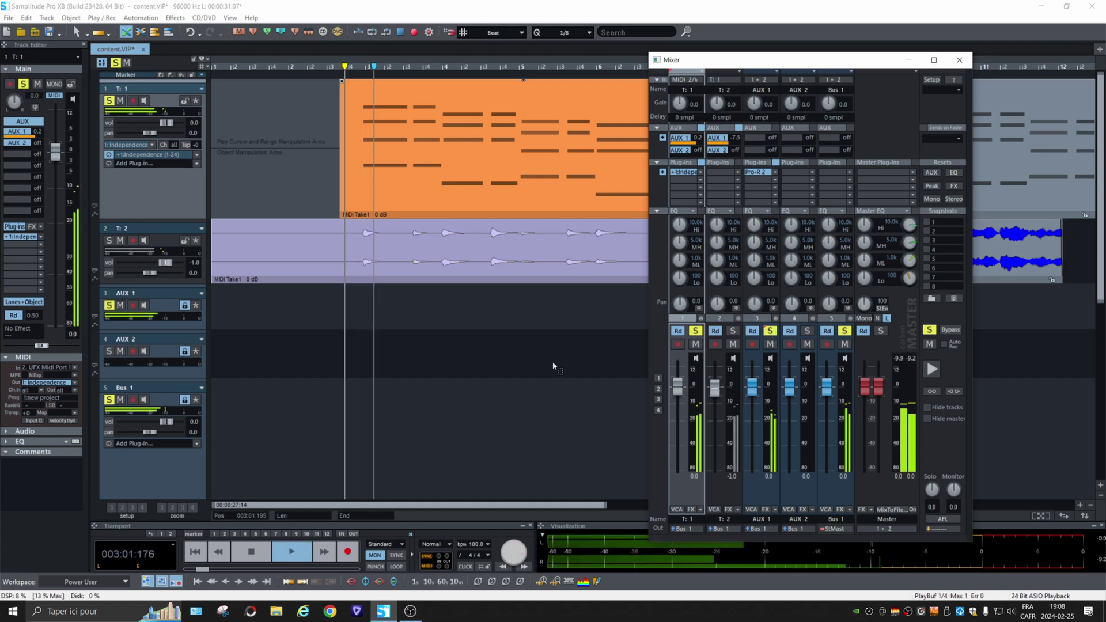
{"action": "left_click", "coordinate": [696, 330]}
{"action": "key", "text": "space"}
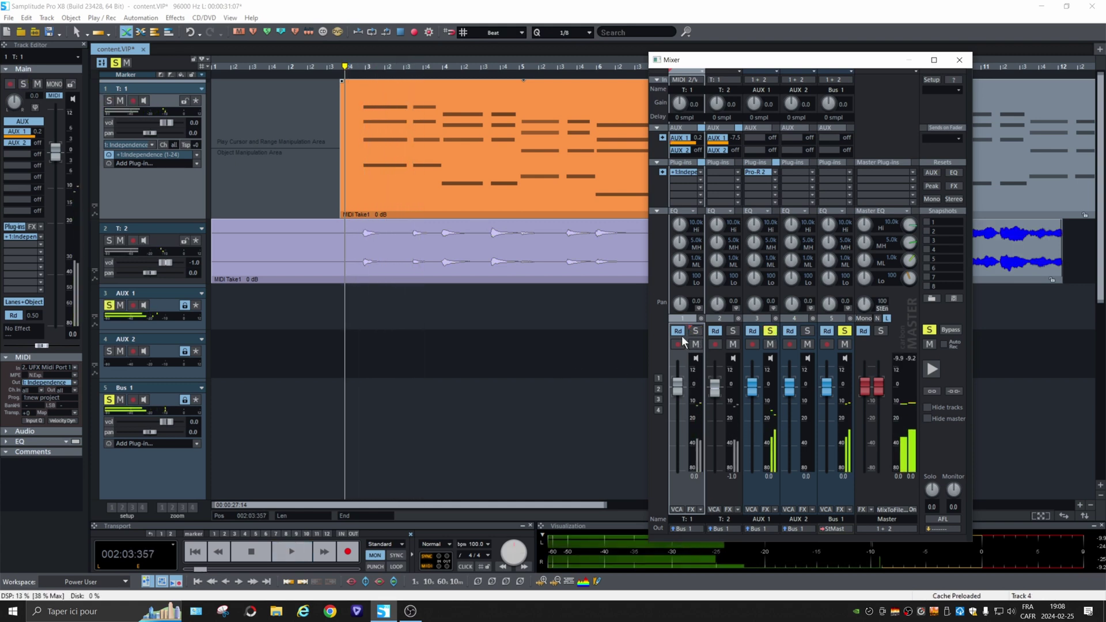
{"action": "key", "text": "space"}
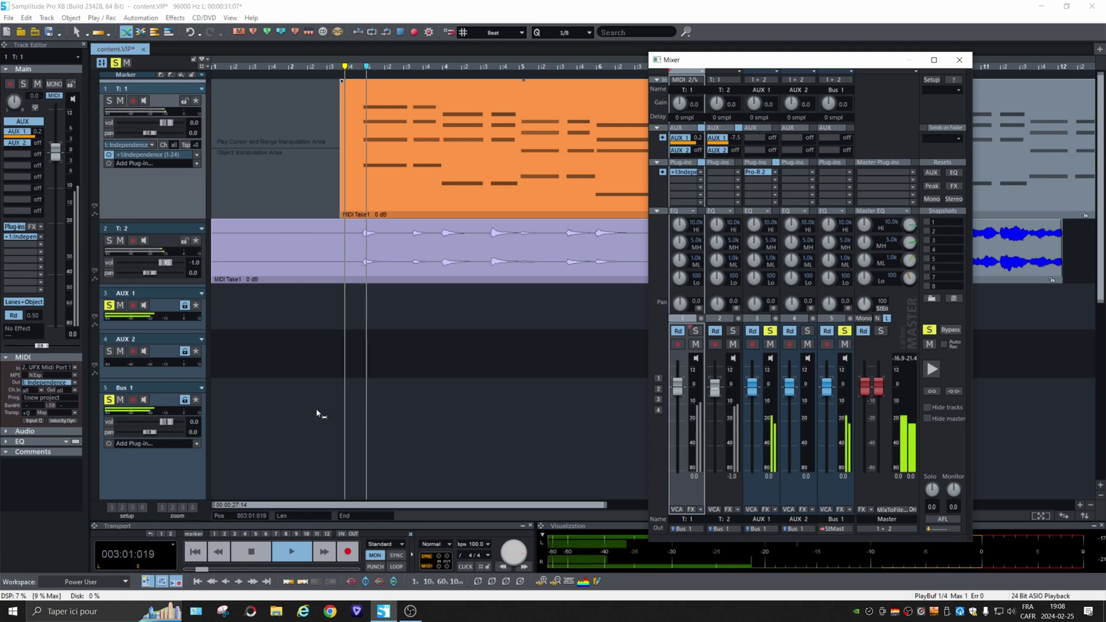
{"action": "key", "text": "space"}
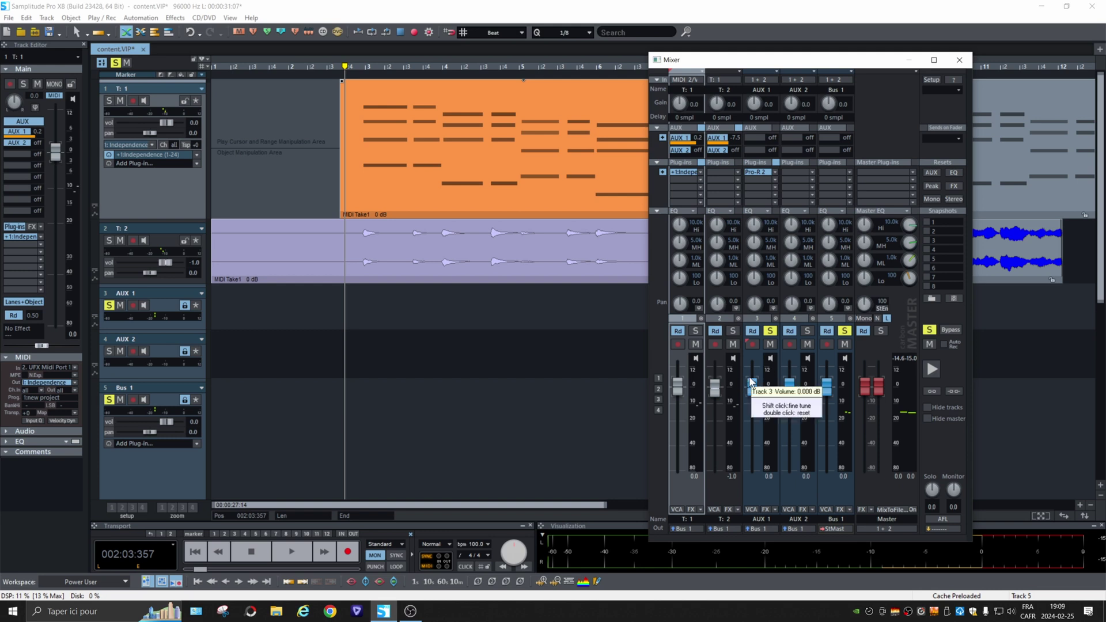
Step: Add a new audio track T: 6 and place it directly below AUX 1
{"action": "left_click", "coordinate": [170, 327]}
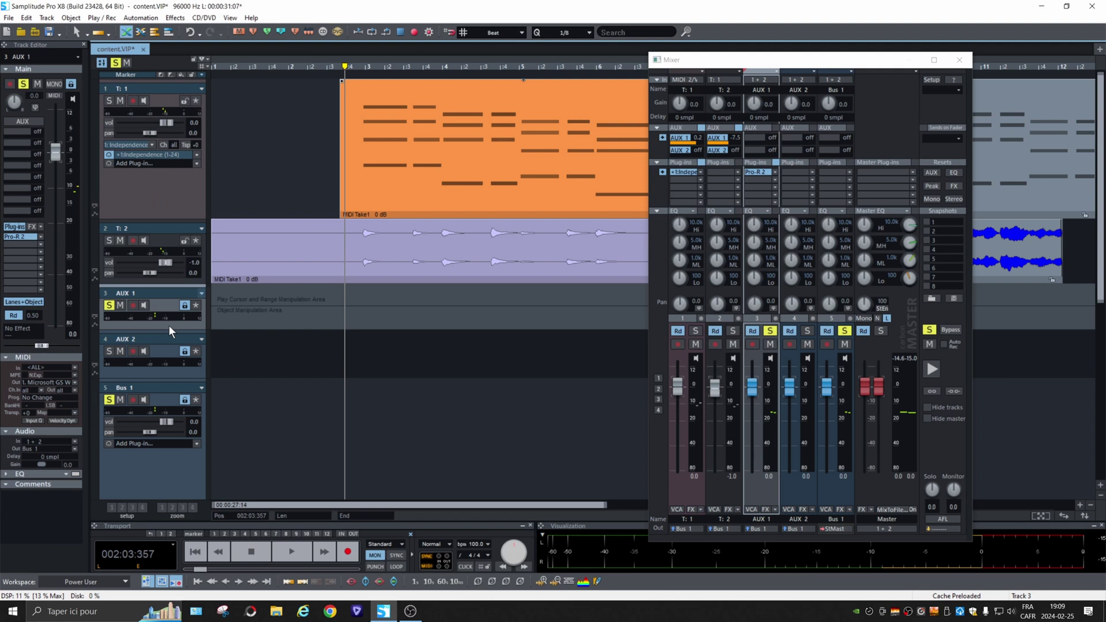
{"action": "key", "text": "shift+t"}
{"action": "left_click_drag", "start_coordinate": [154, 367], "coordinate": [184, 168]}
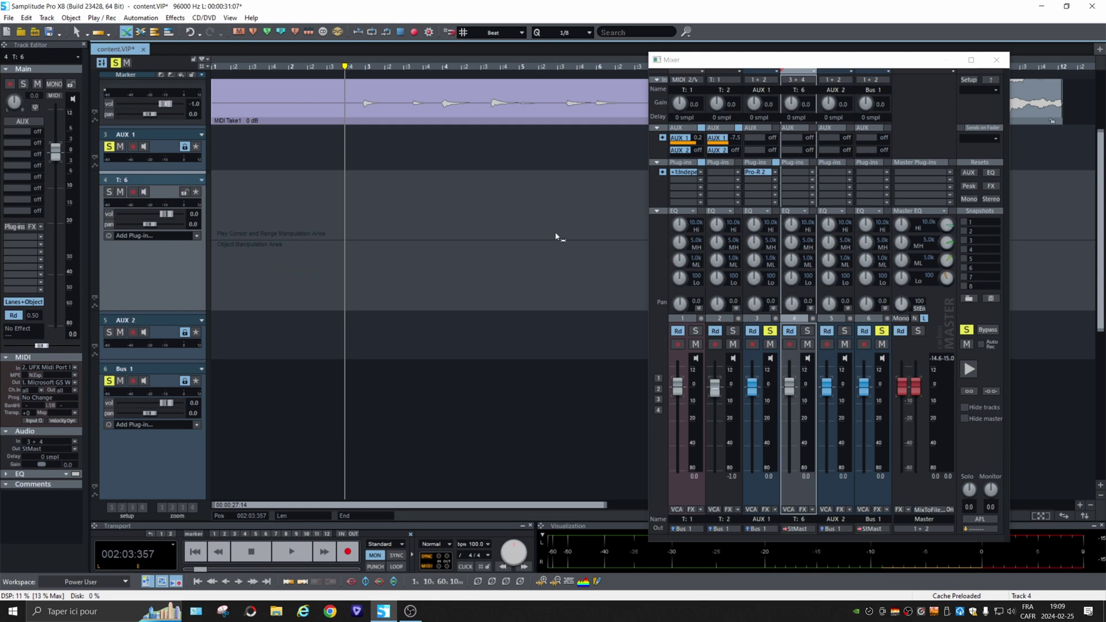
Step: Open T: 6's input choices and bring up the Tracks submenu
{"action": "left_click", "coordinate": [799, 81]}
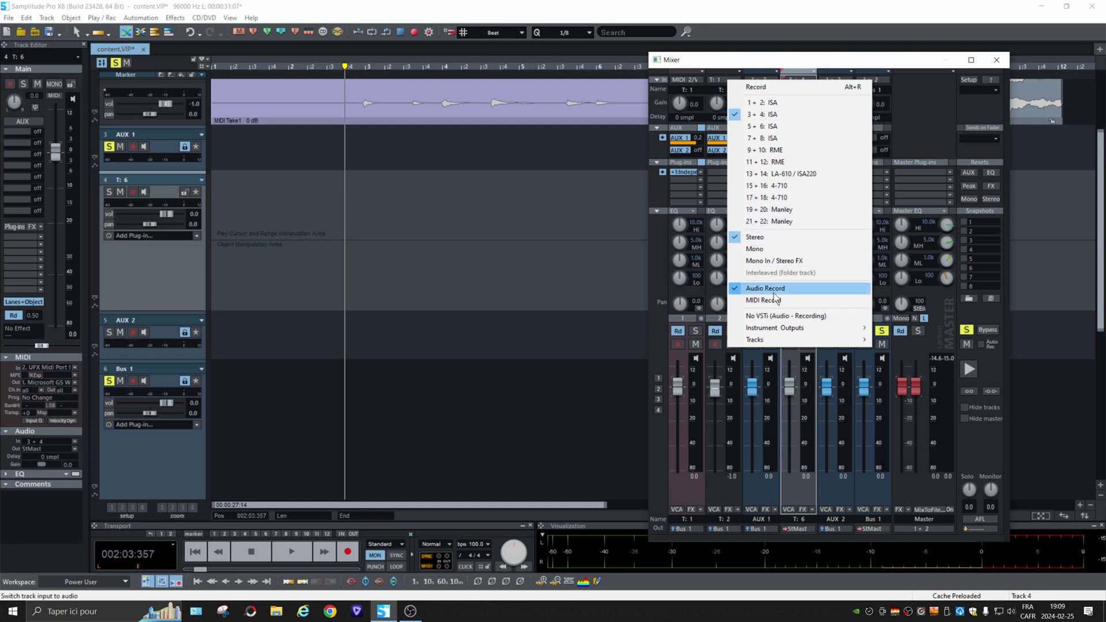
{"action": "mouse_move", "coordinate": [769, 344]}
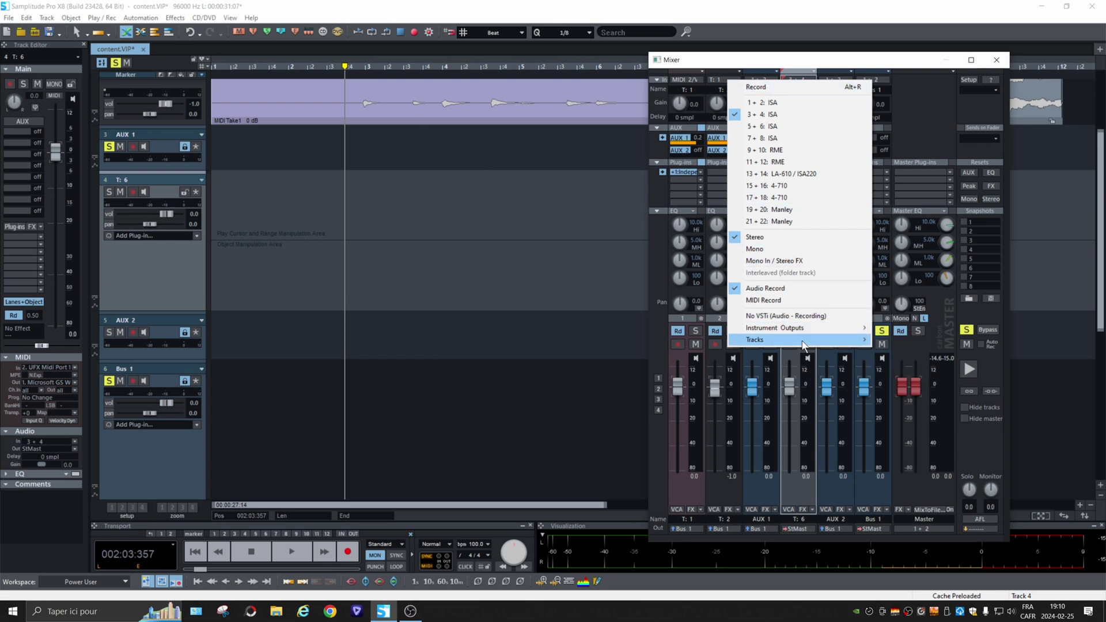
{"action": "mouse_move", "coordinate": [805, 345]}
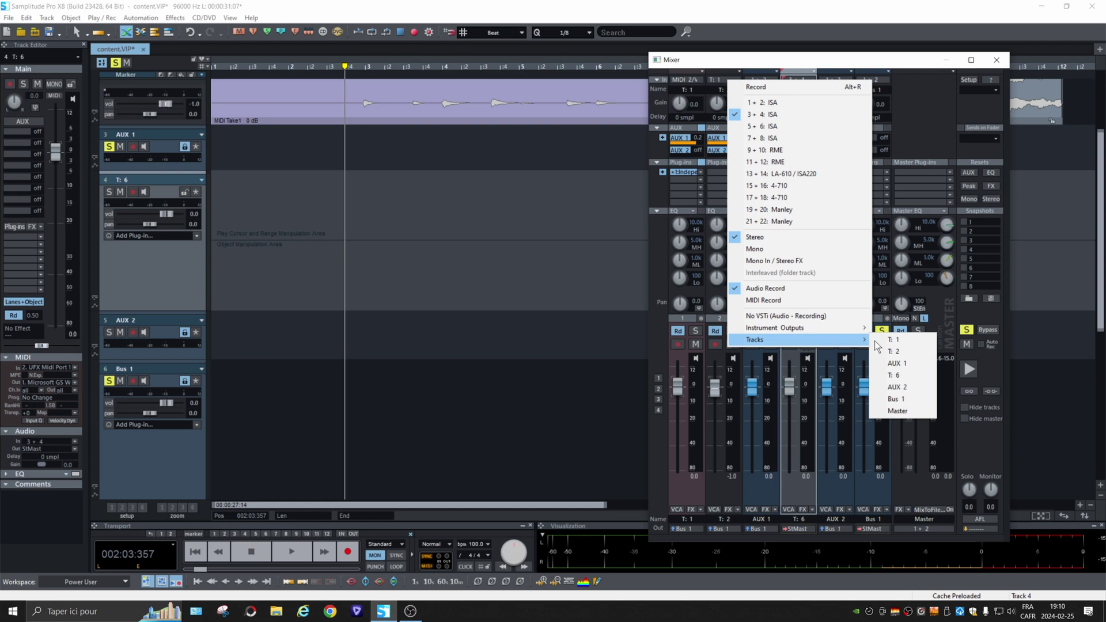
Step: Set T: 6's input to AUX 1 and record a take from it
{"action": "left_click", "coordinate": [908, 363]}
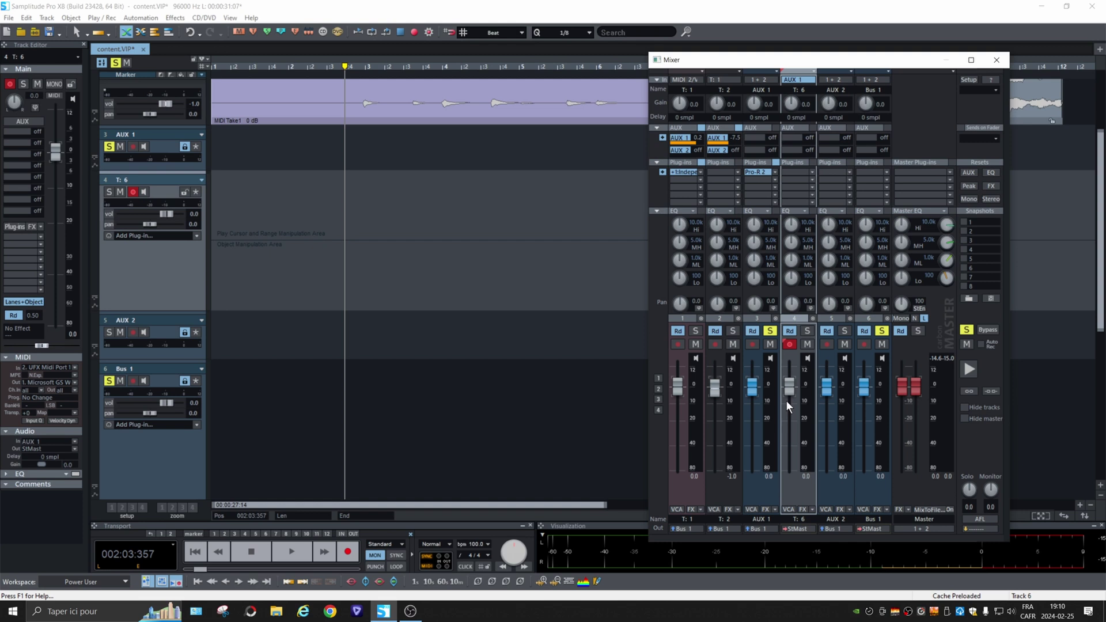
{"action": "key", "text": "r"}
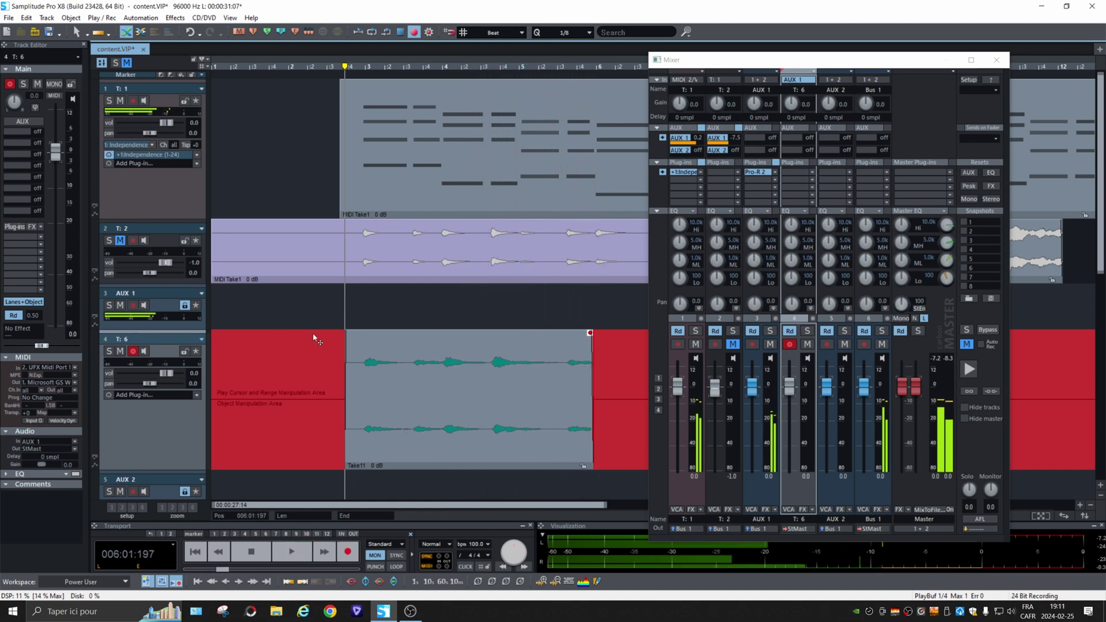
{"action": "key", "text": "space"}
Step: Solo T: 6, then AUX 1, playing each back to compare the recording
{"action": "left_click", "coordinate": [109, 351]}
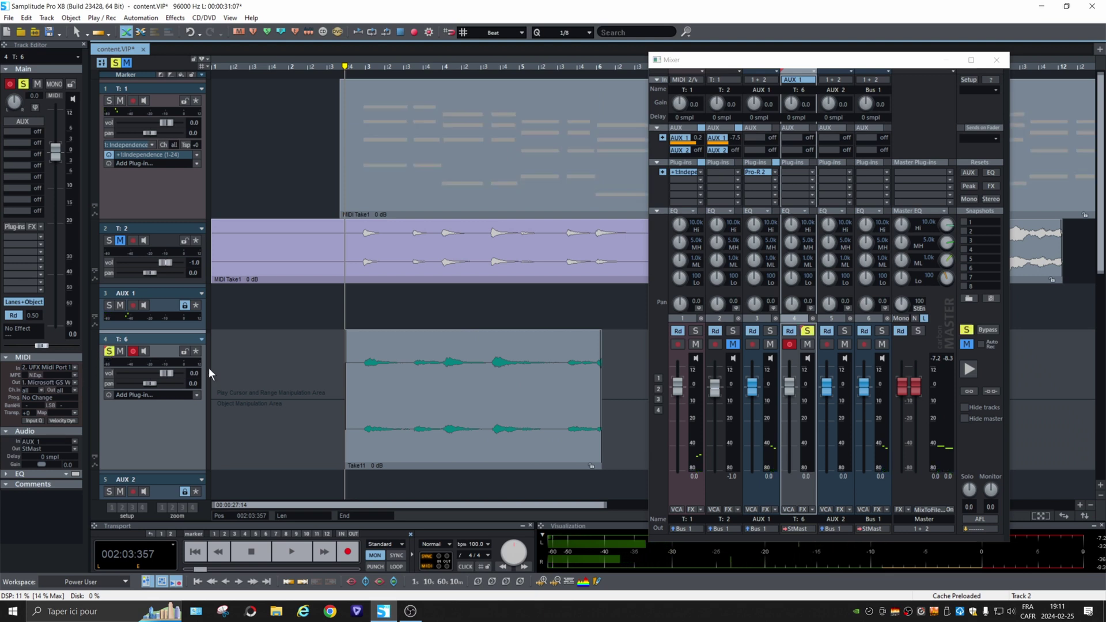
{"action": "key", "text": "space"}
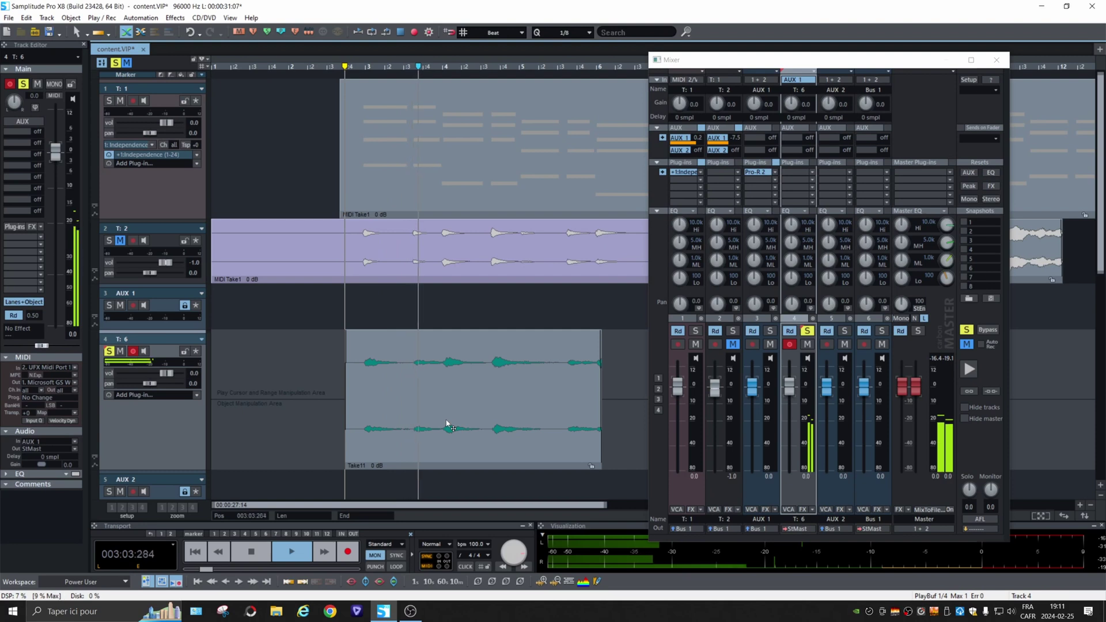
{"action": "key", "text": "space"}
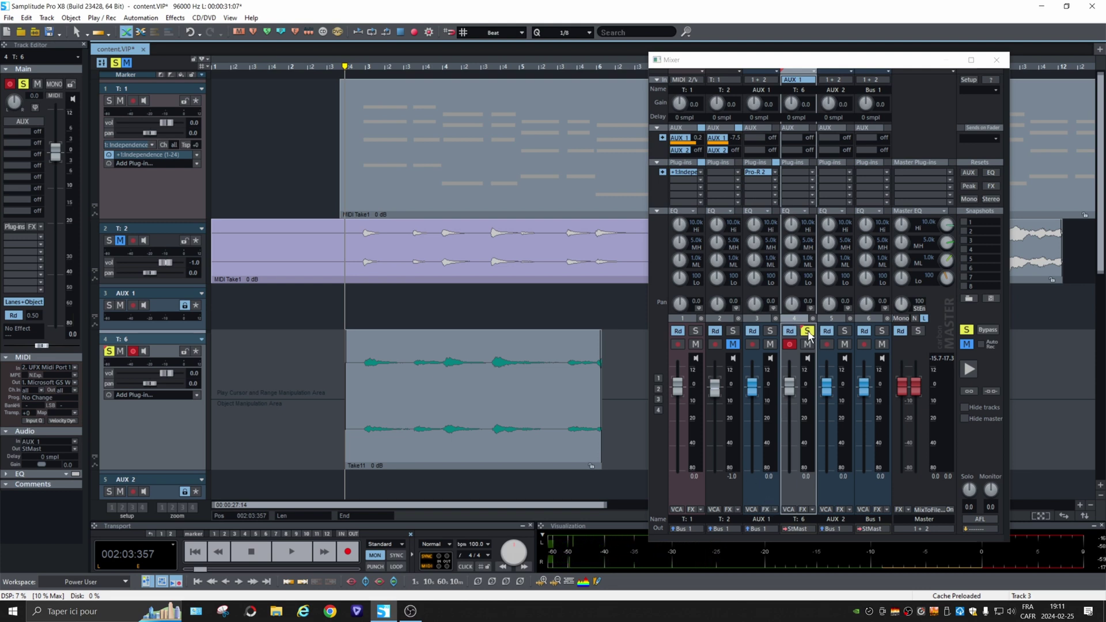
{"action": "left_click", "coordinate": [771, 329]}
{"action": "key", "text": "space"}
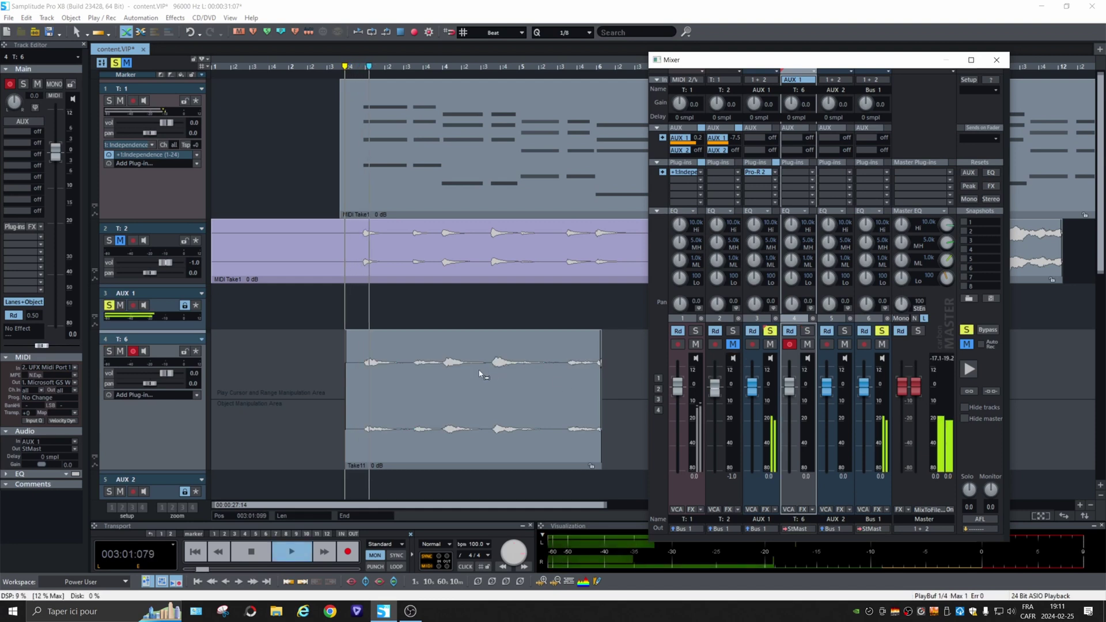
{"action": "key", "text": "space"}
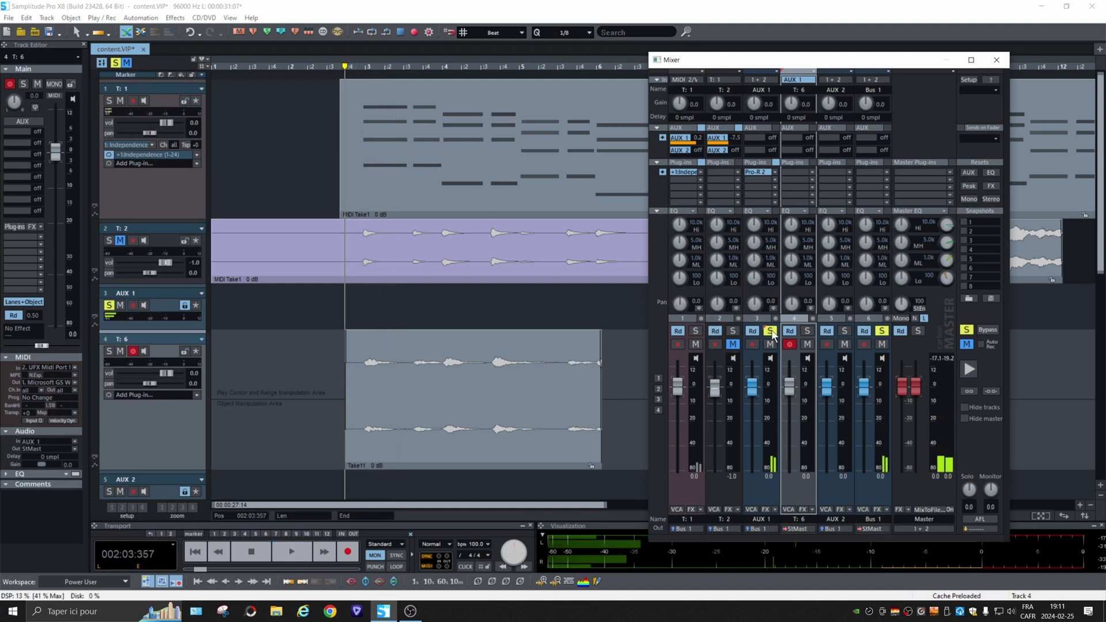
{"action": "left_click", "coordinate": [772, 331]}
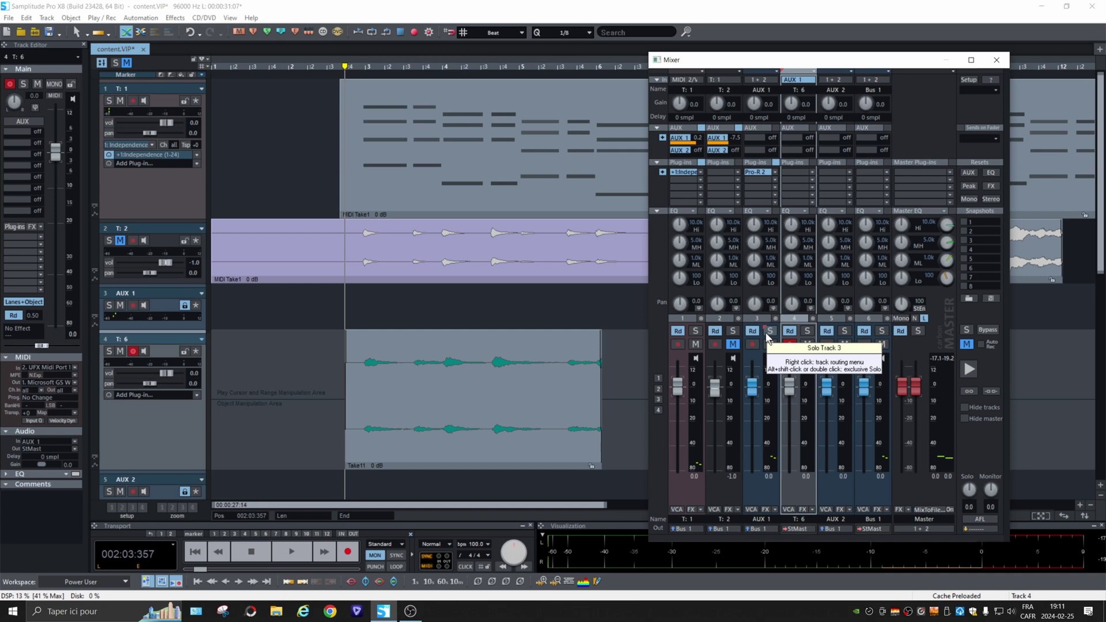